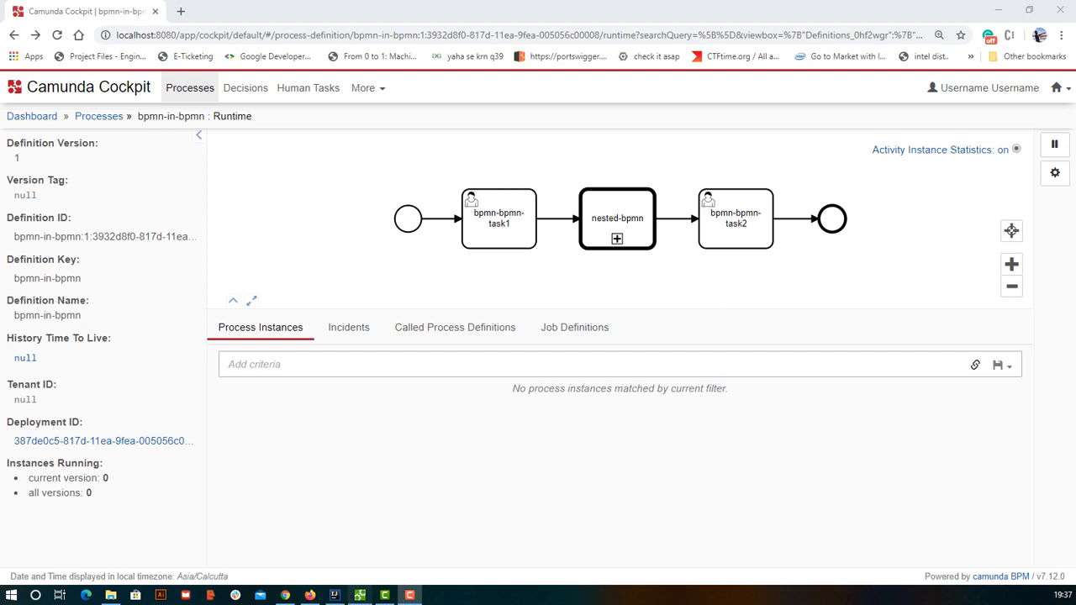
Switch to Camunda Modeler, maximize it, and view the form fields of dmn-bpmn-task1 in the dmn-in-bpmn.bpmn diagram
click(360, 596)
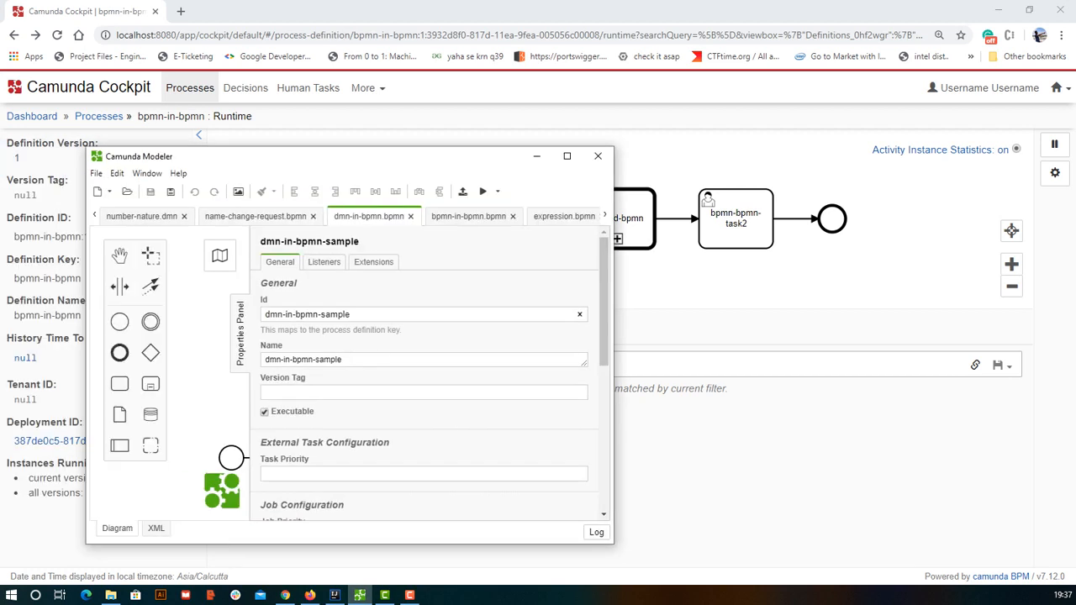
click(567, 156)
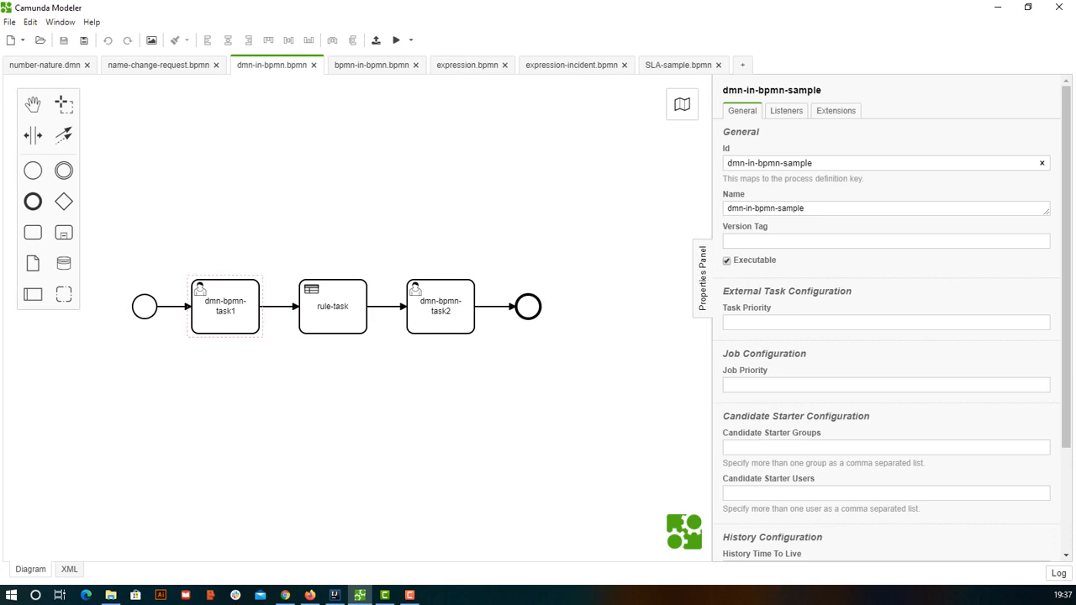
click(225, 306)
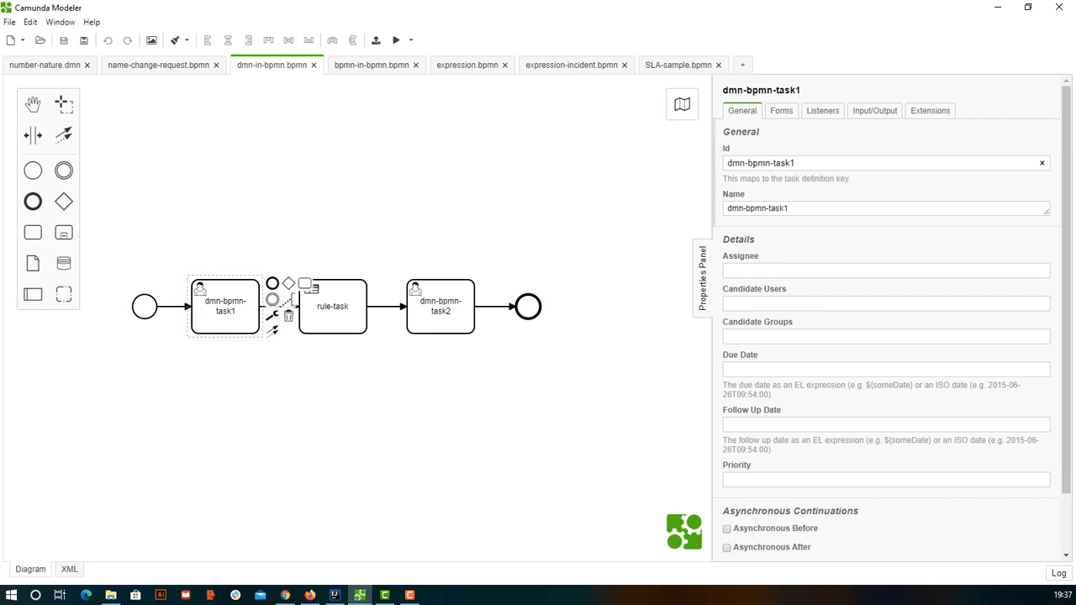
click(780, 110)
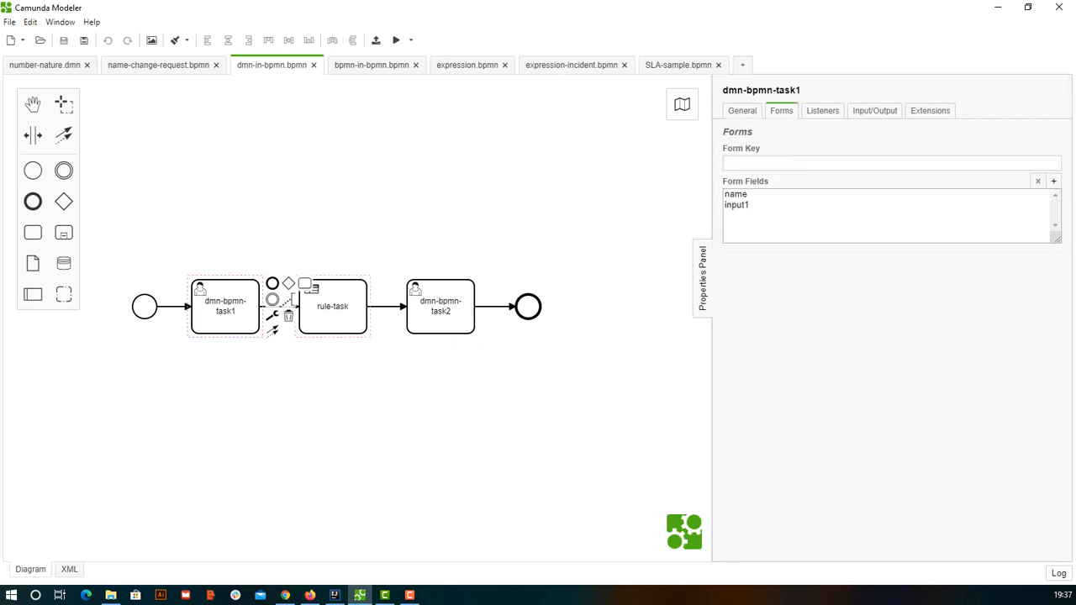
Review the rule-task's decision settings and the nature form field of dmn-bpmn-task2
click(332, 306)
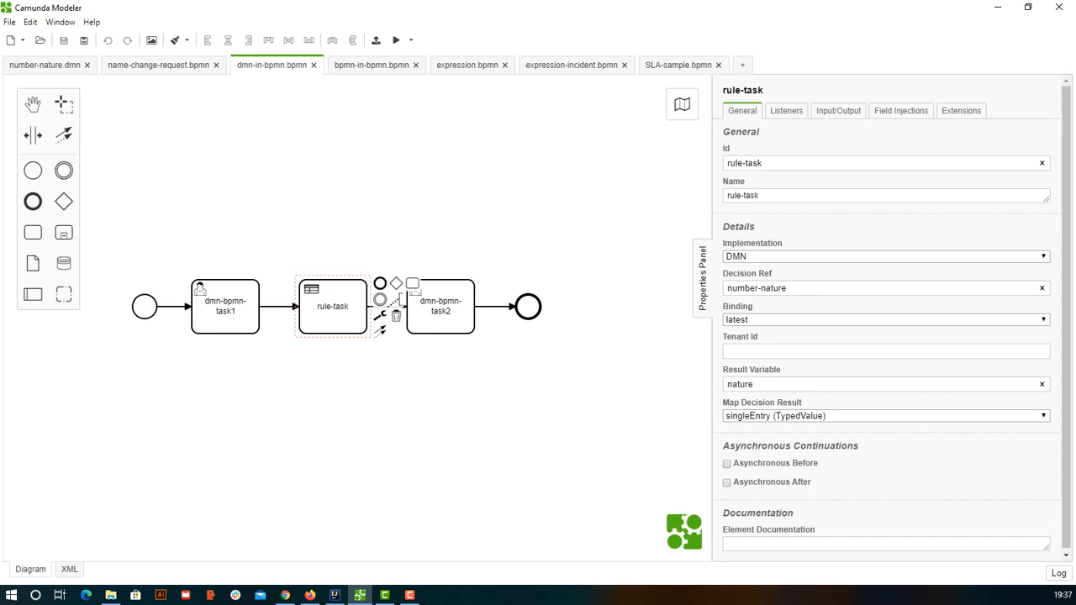
click(440, 306)
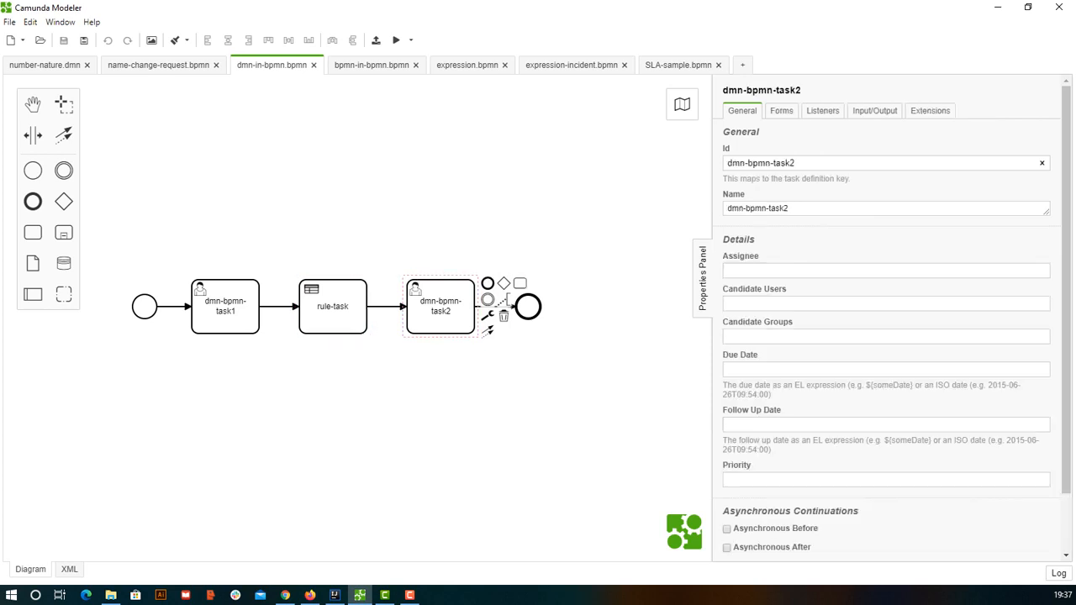
click(780, 110)
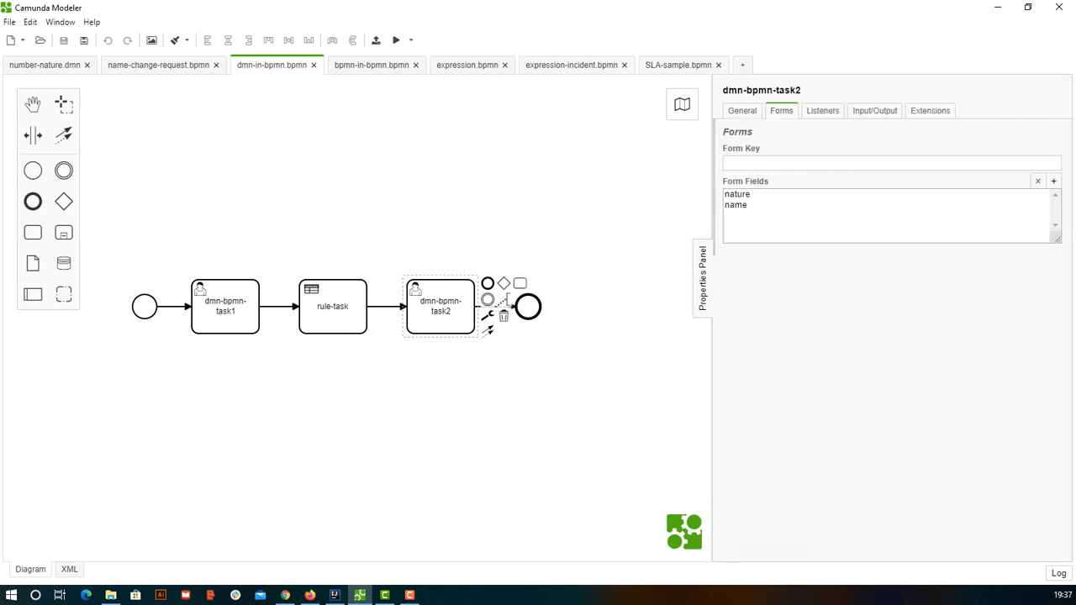
click(738, 194)
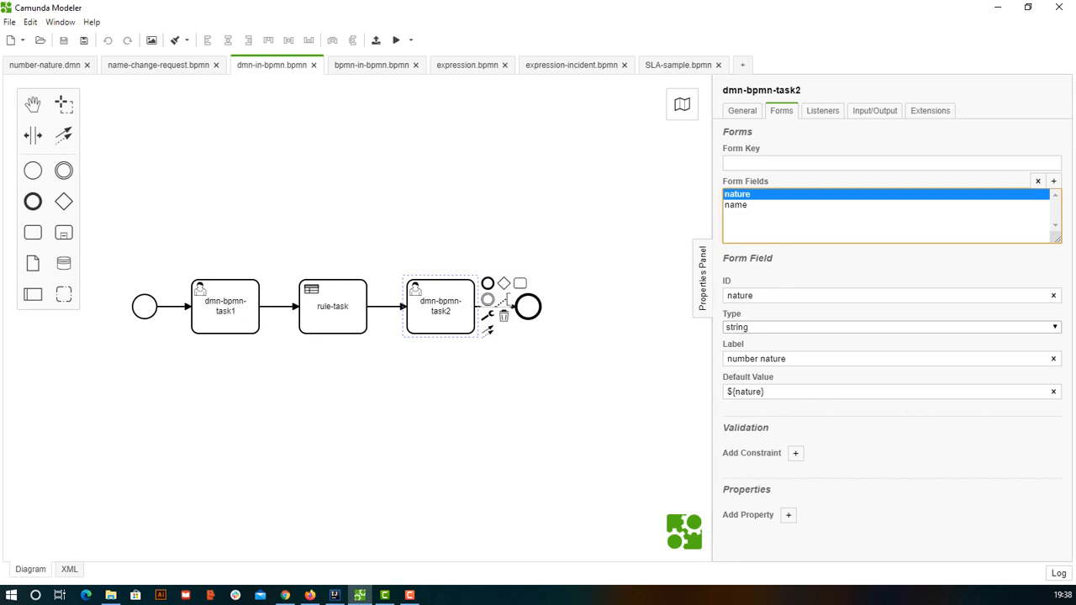
Open the bpmn-in-bpmn.bpmn diagram and check the name and form fields of bpmn-bpmn-task1
click(372, 65)
key(Escape)
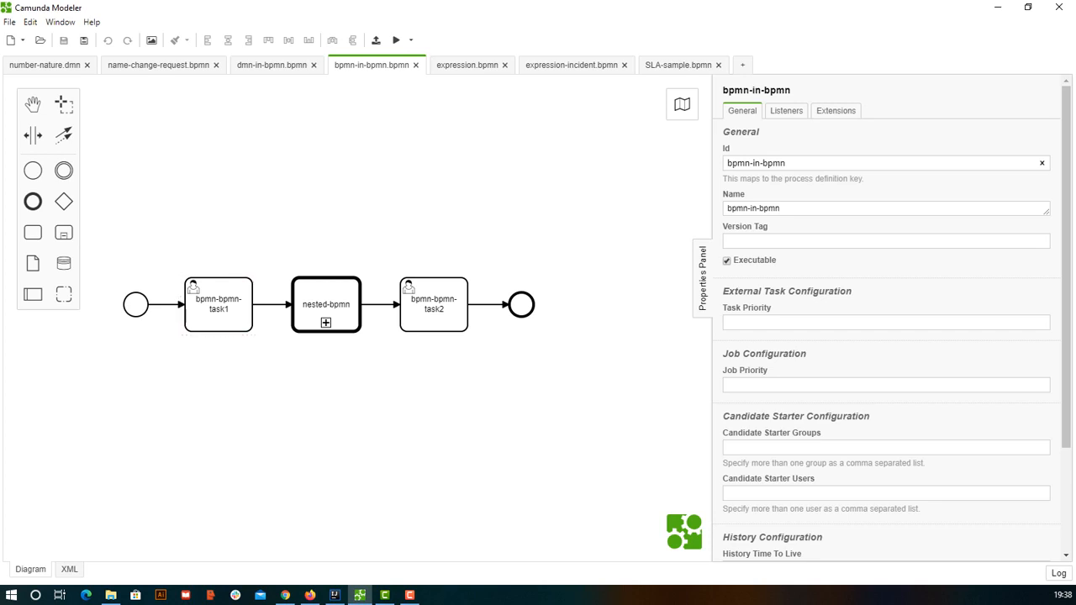
click(218, 304)
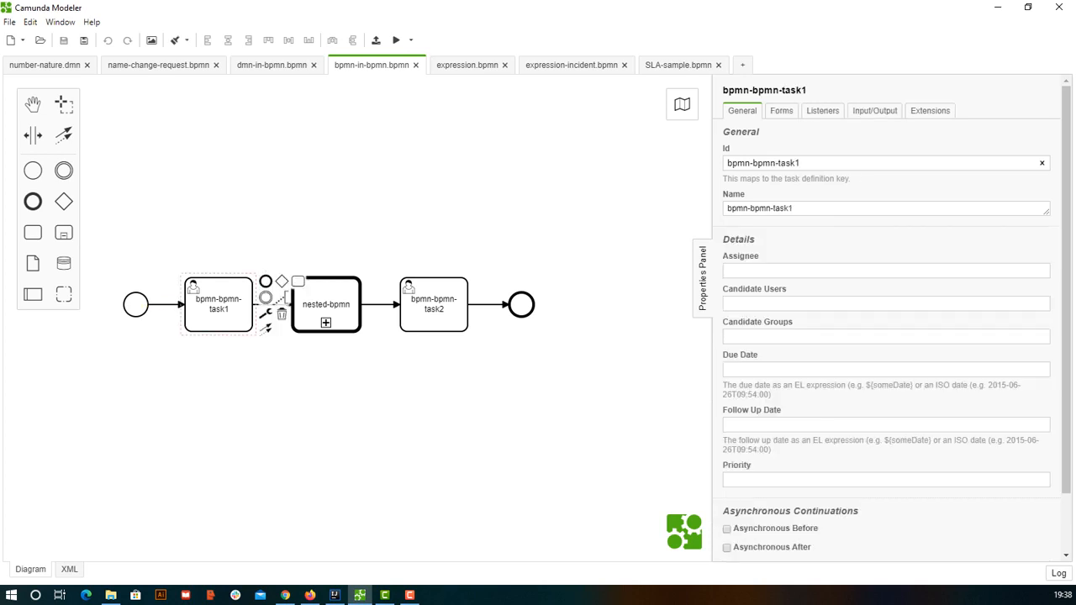
drag(794, 208, 725, 209)
click(781, 110)
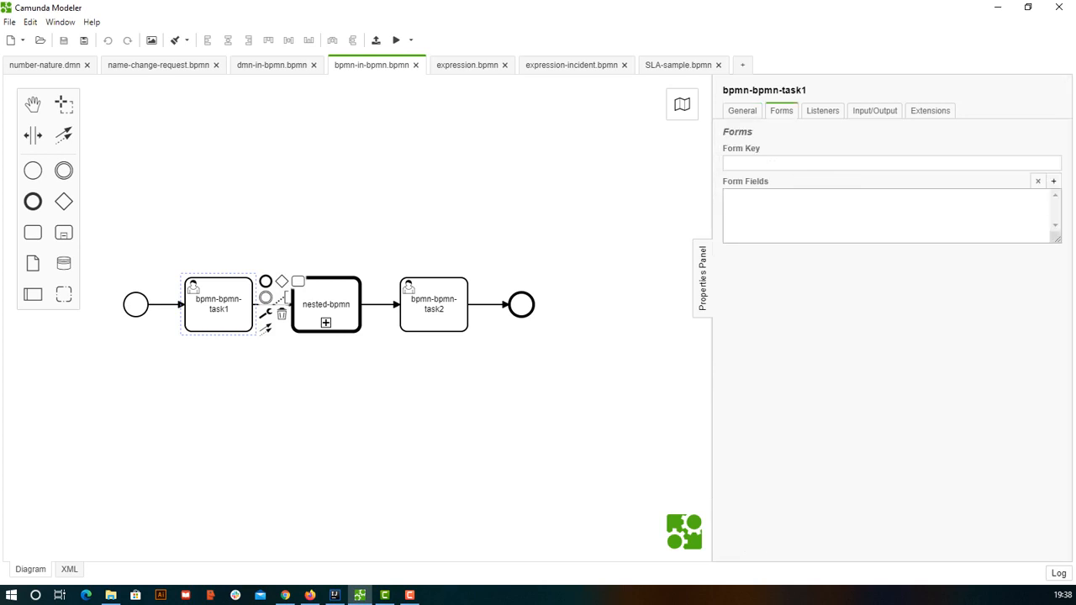
key(Escape)
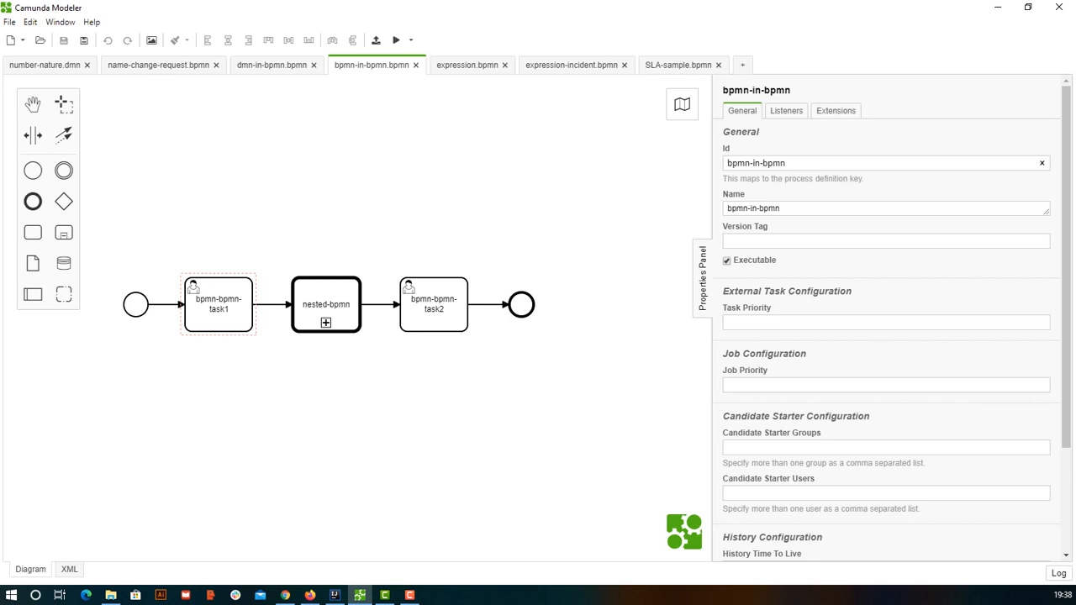
Inspect the nested-bpmn call activity's details and view the element types available for changing bpmn-bpmn-task2, including Call Activity
click(325, 304)
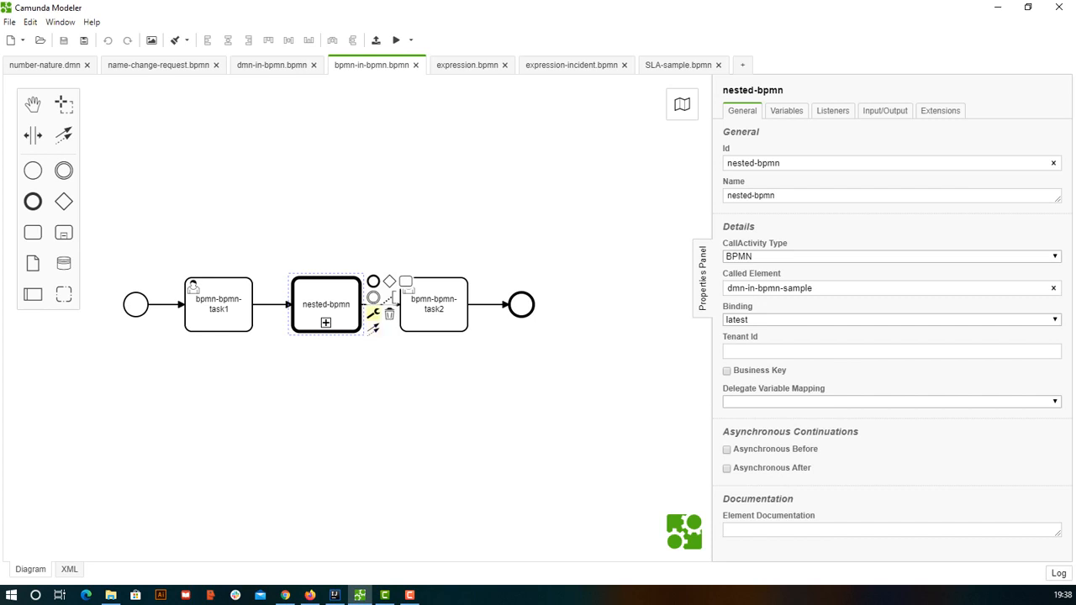
click(430, 313)
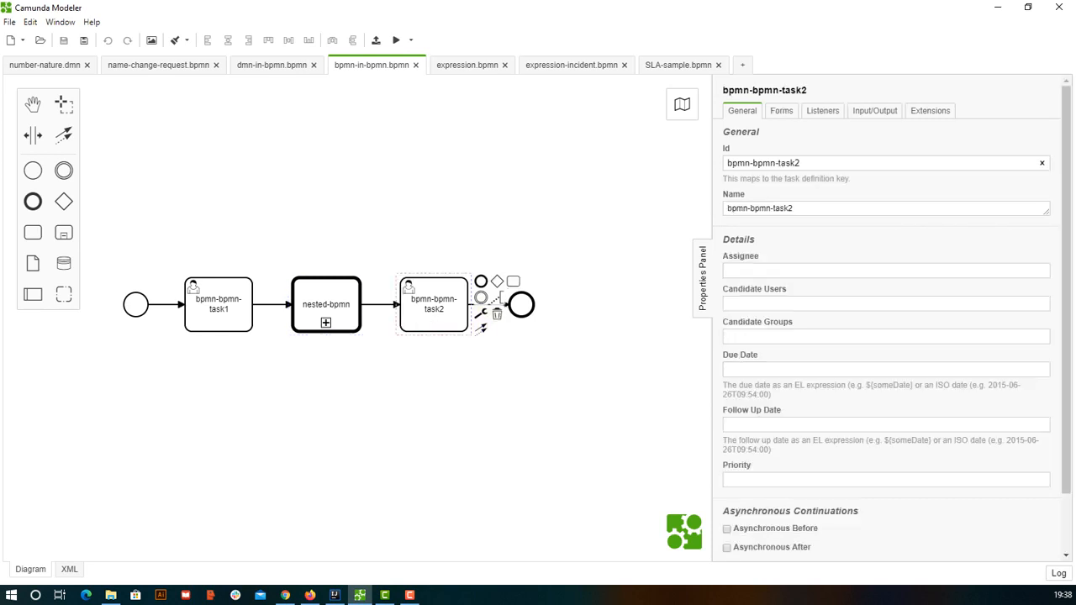
click(481, 313)
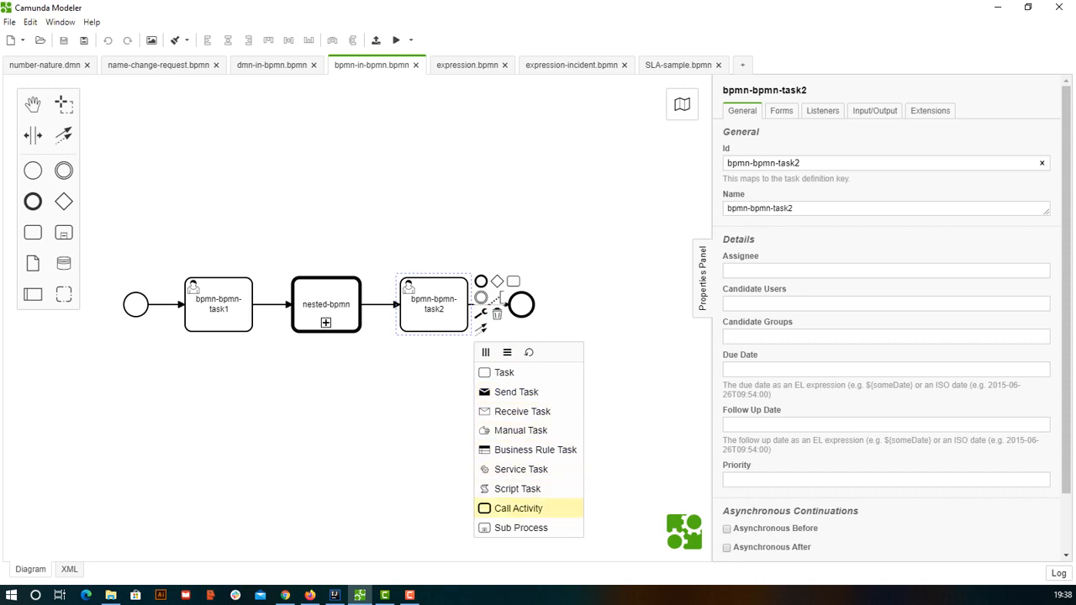
Review the available CallActivity Type options of the nested-bpmn activity without choosing another one
click(326, 304)
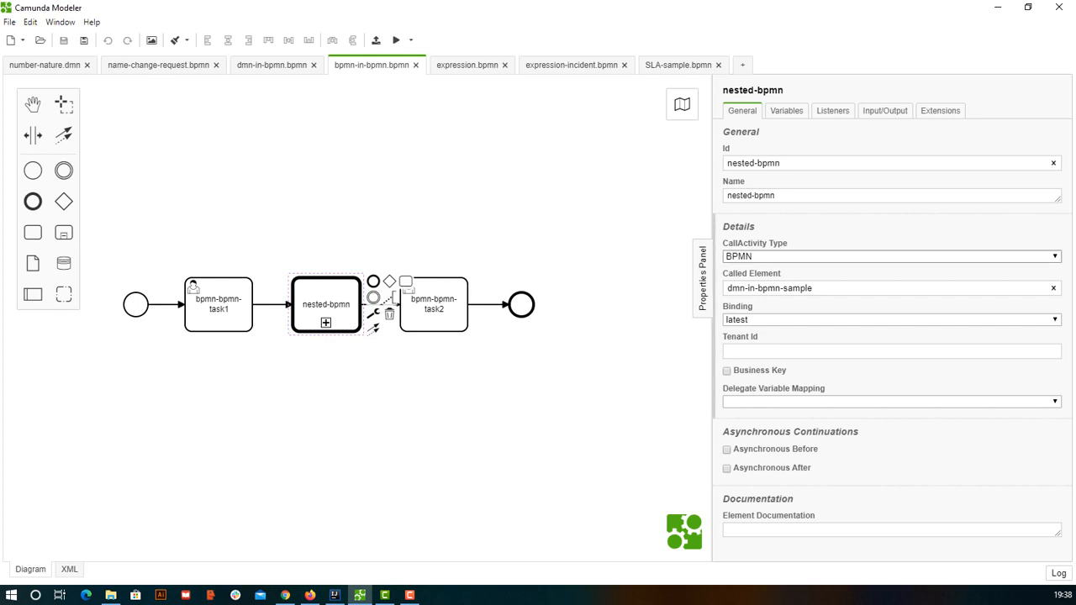
click(892, 256)
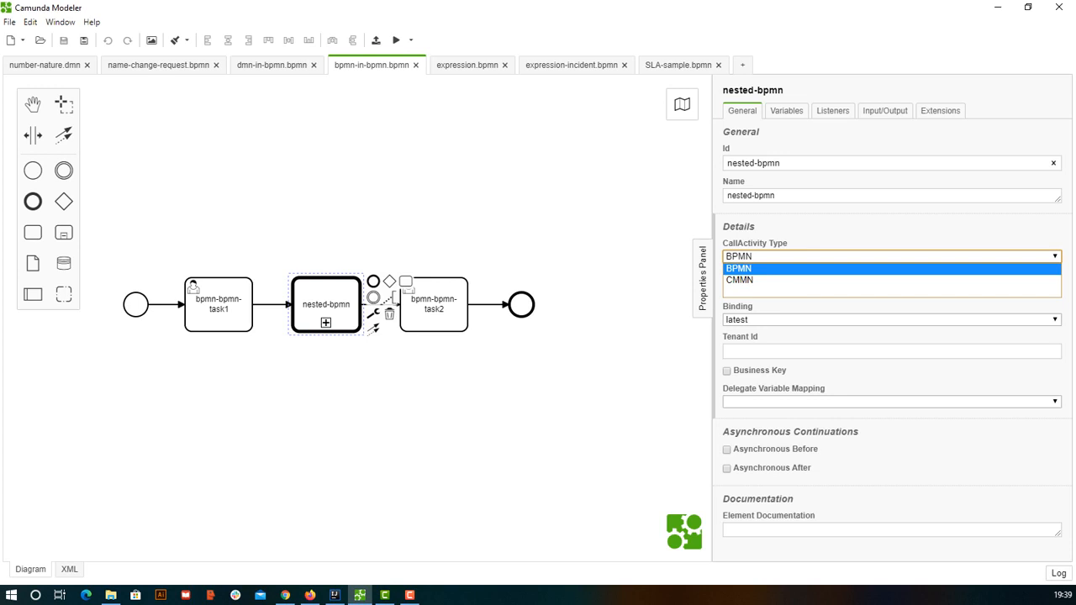
key(Escape)
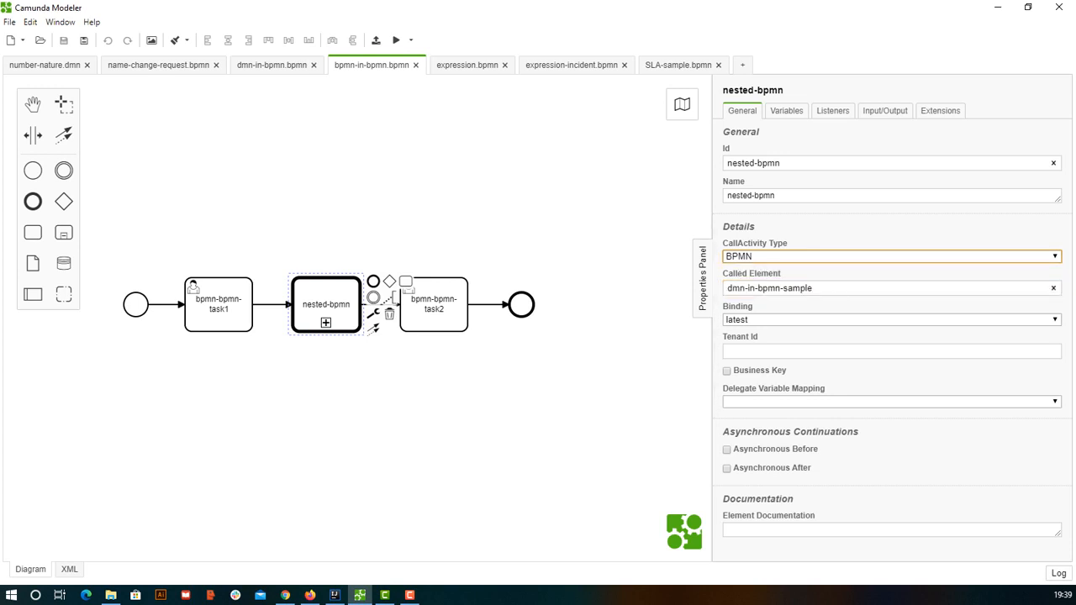
key(Escape)
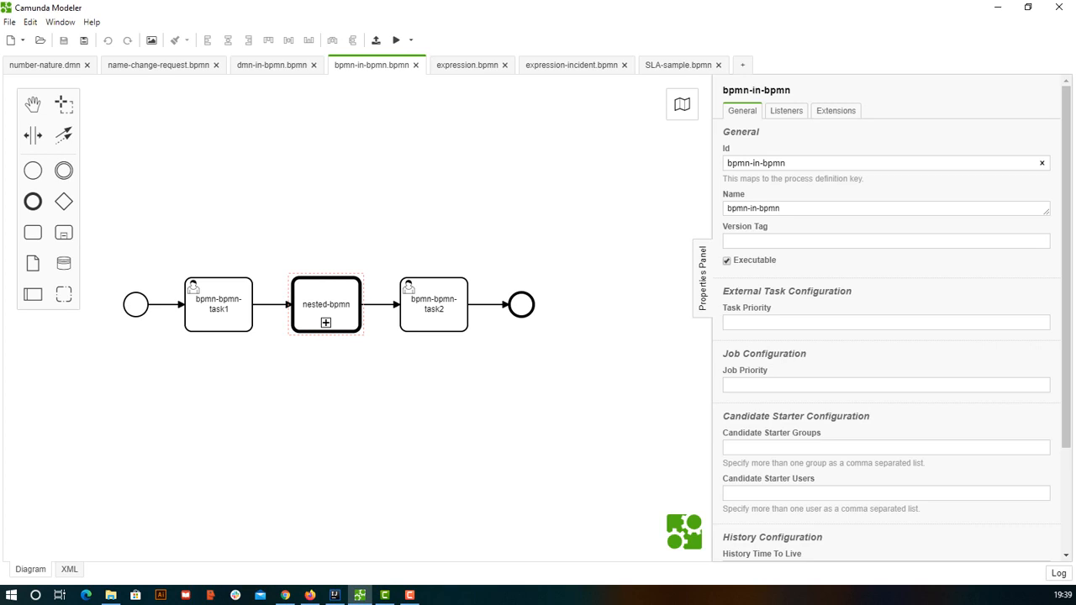
Compare the Called Element of nested-bpmn with the process Id of the dmn-in-bpmn.bpmn diagram
click(326, 304)
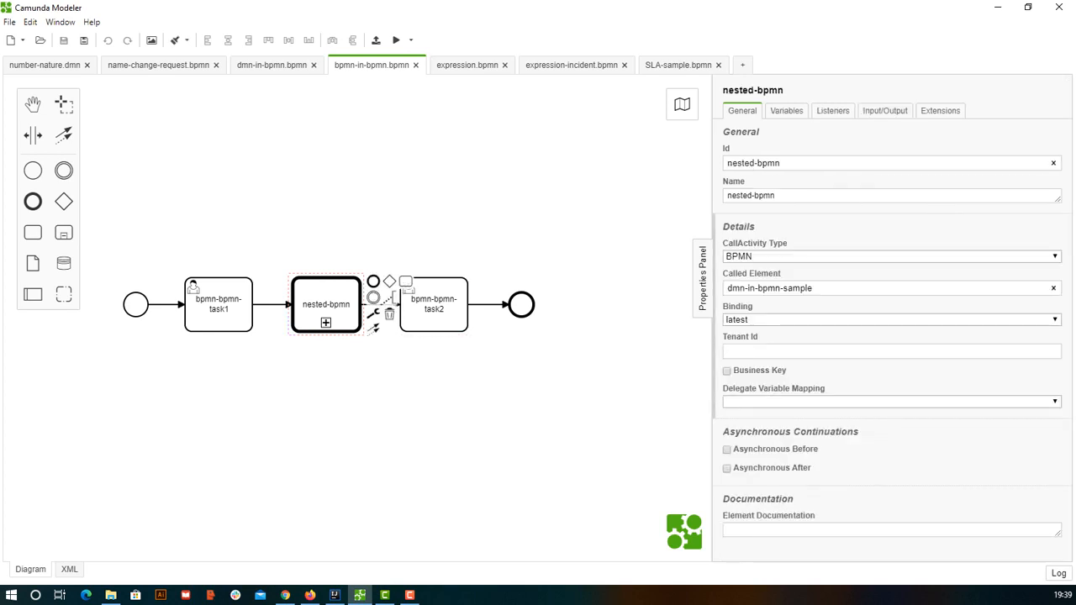
drag(816, 288, 725, 288)
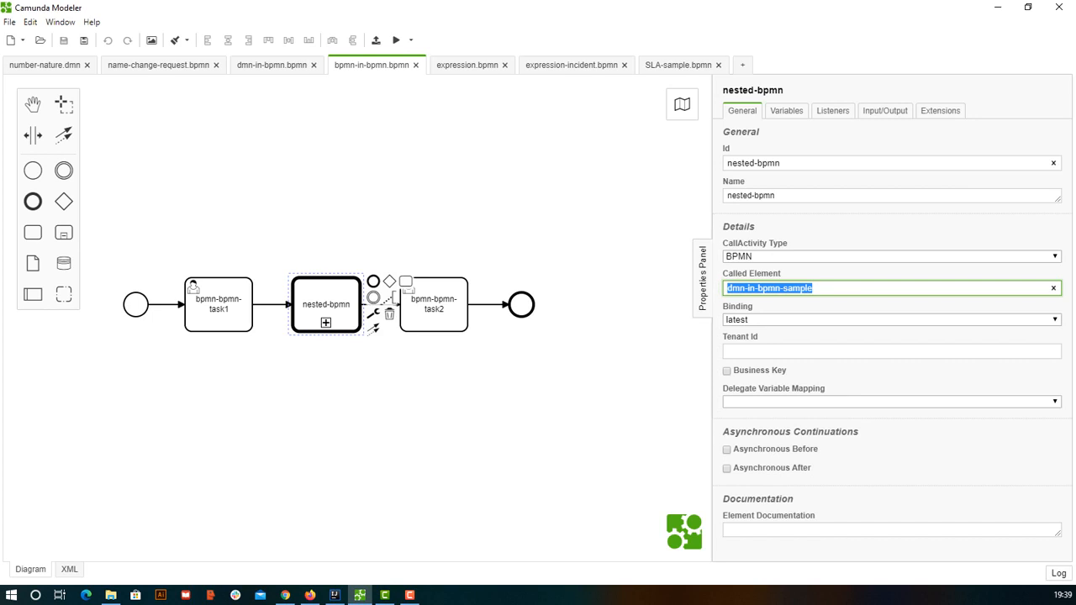
click(274, 66)
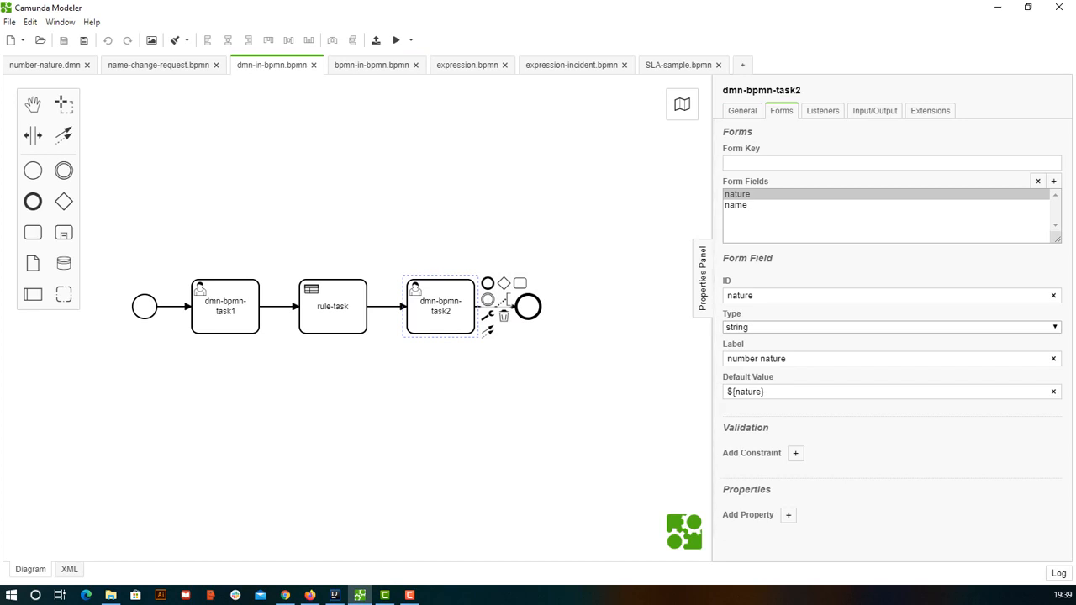
key(Escape)
drag(812, 164, 725, 163)
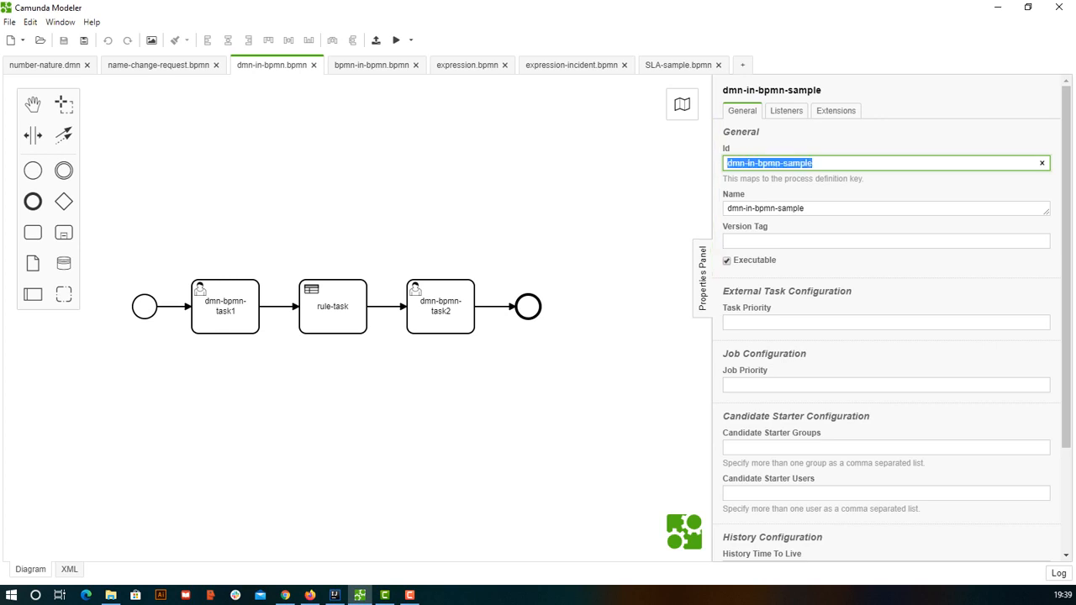
click(371, 64)
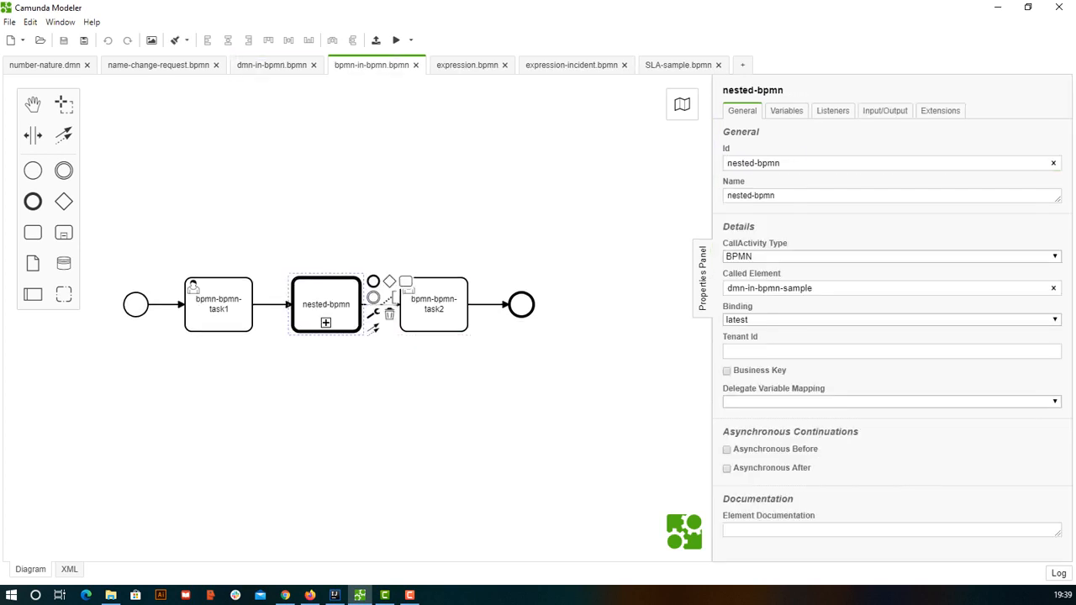
key(Escape)
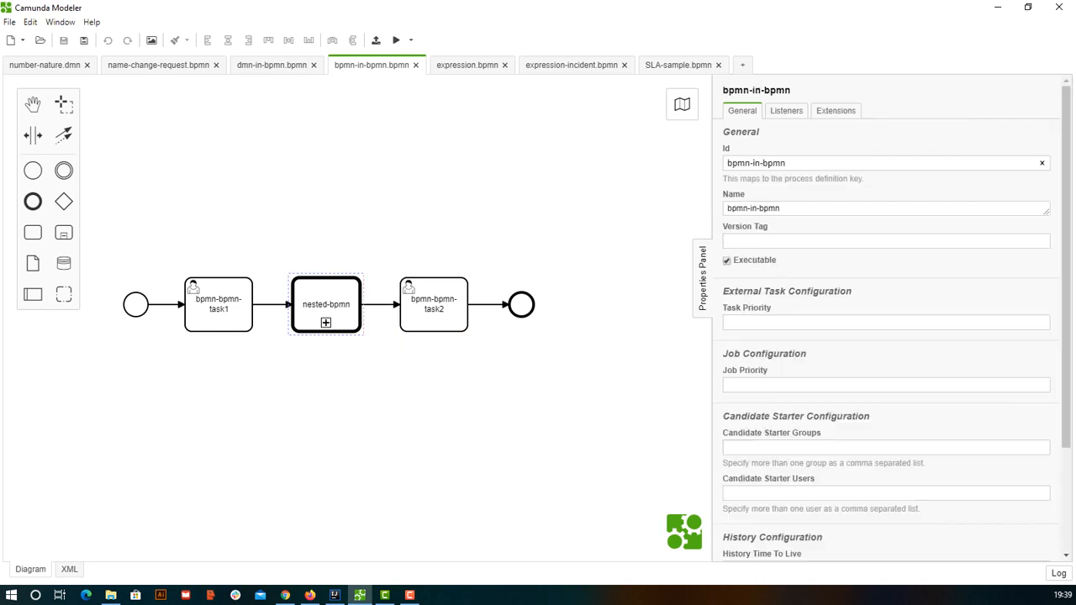
click(327, 304)
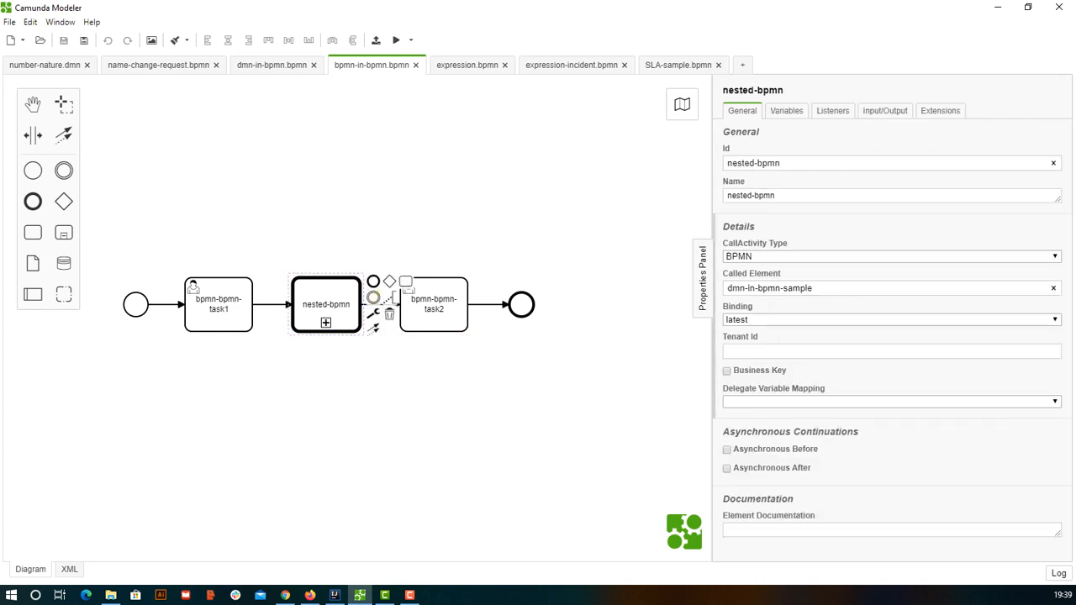
click(812, 287)
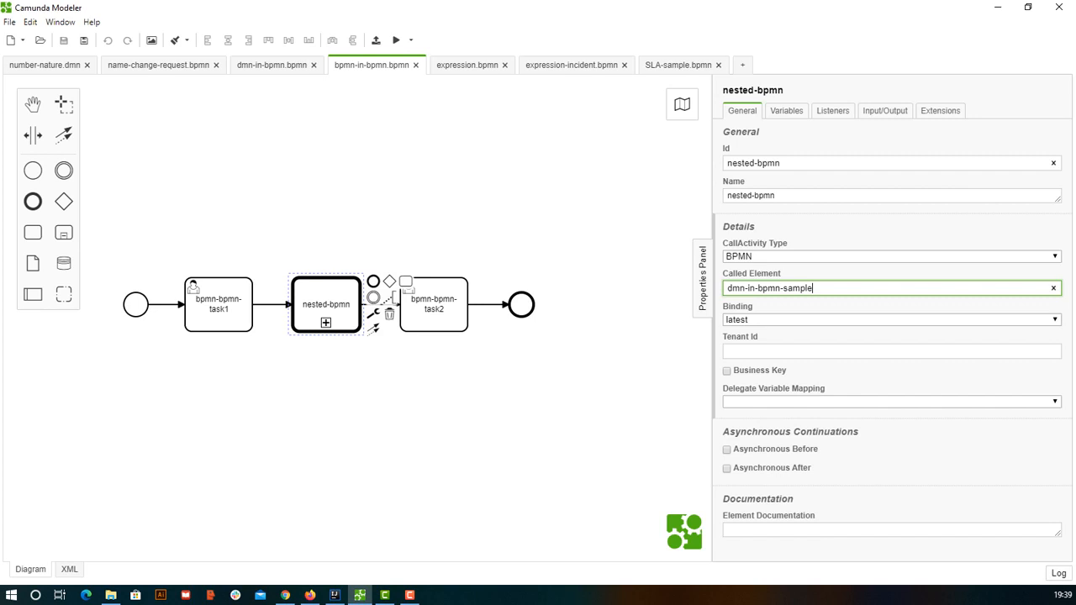
drag(812, 287, 727, 287)
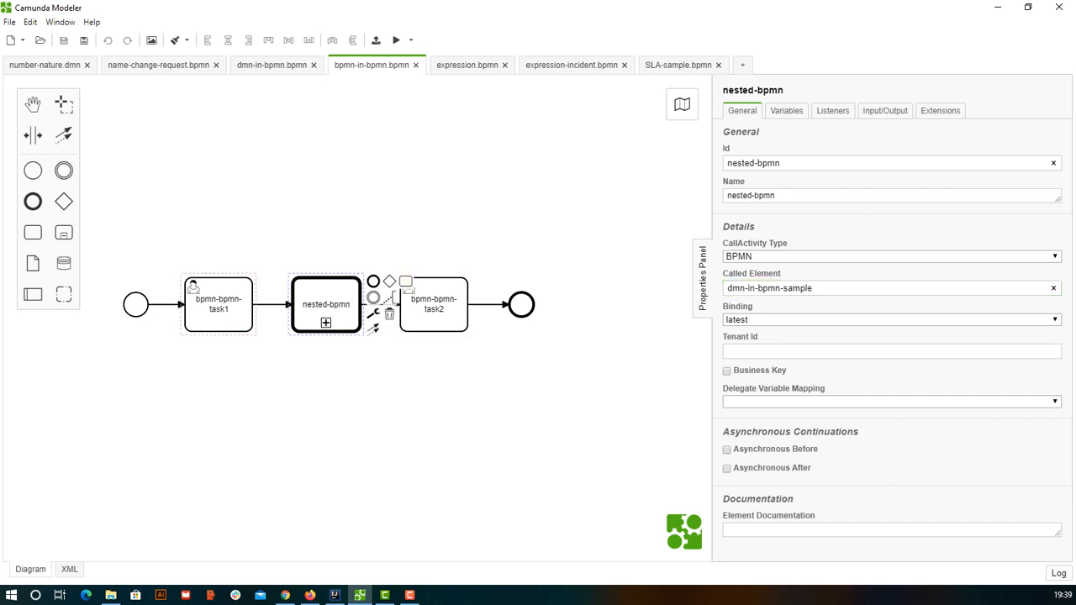
Trace the flow from bpmn-bpmn-task1 through nested-bpmn into the dmn-in-bpmn.bpmn user tasks and end event, and return to bpmn-in-bpmn.bpmn
click(218, 304)
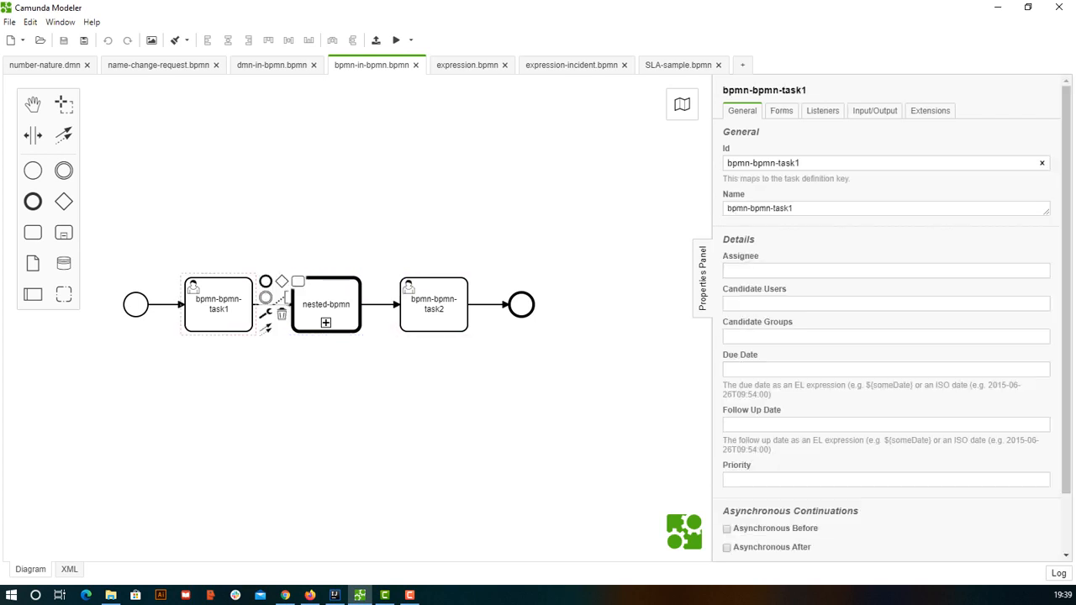
click(326, 304)
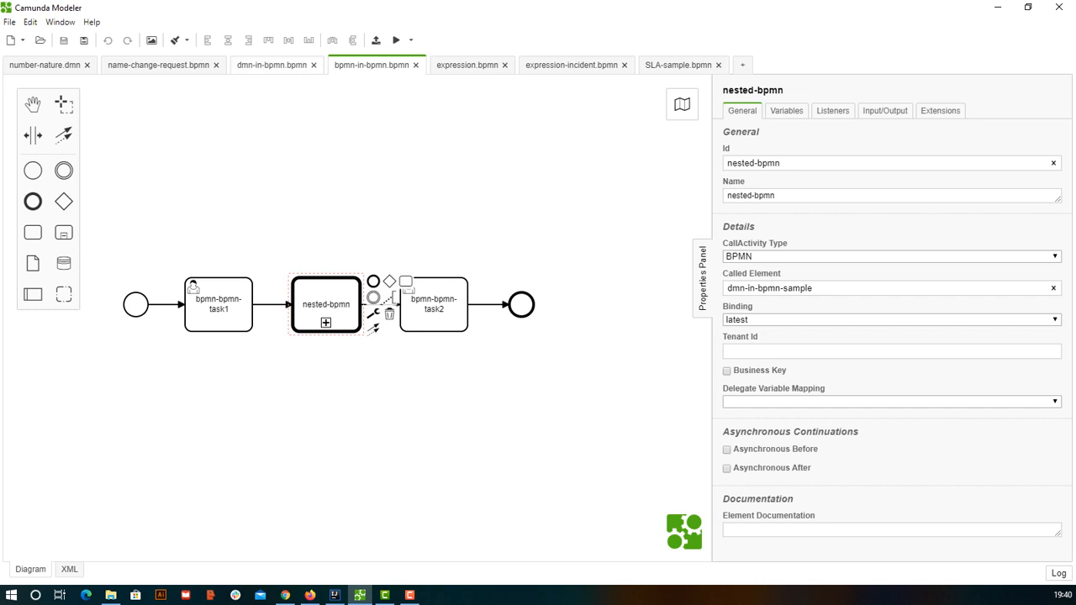
click(272, 65)
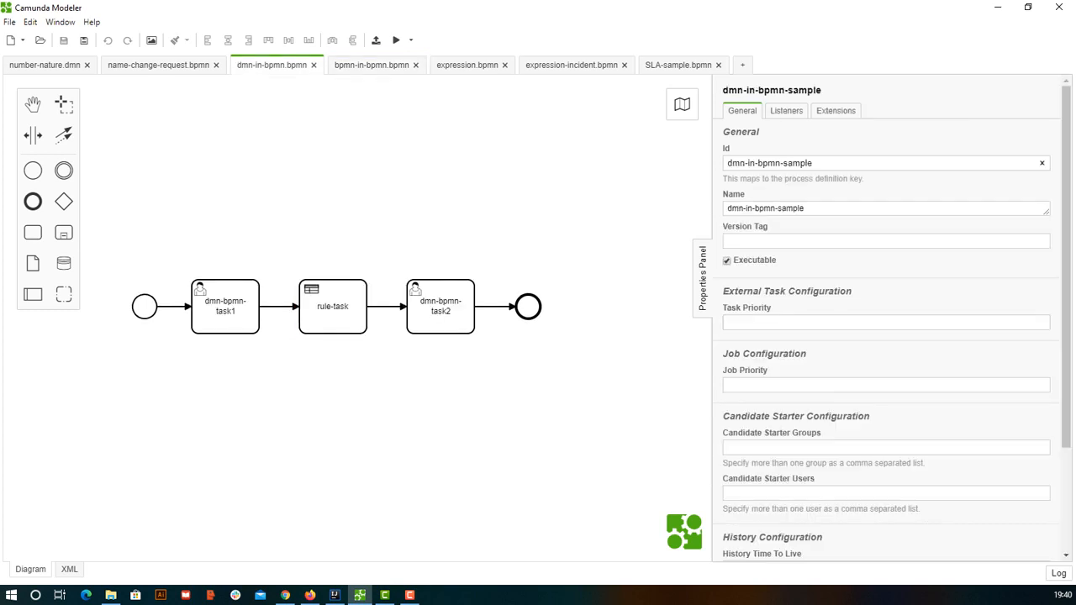
click(226, 306)
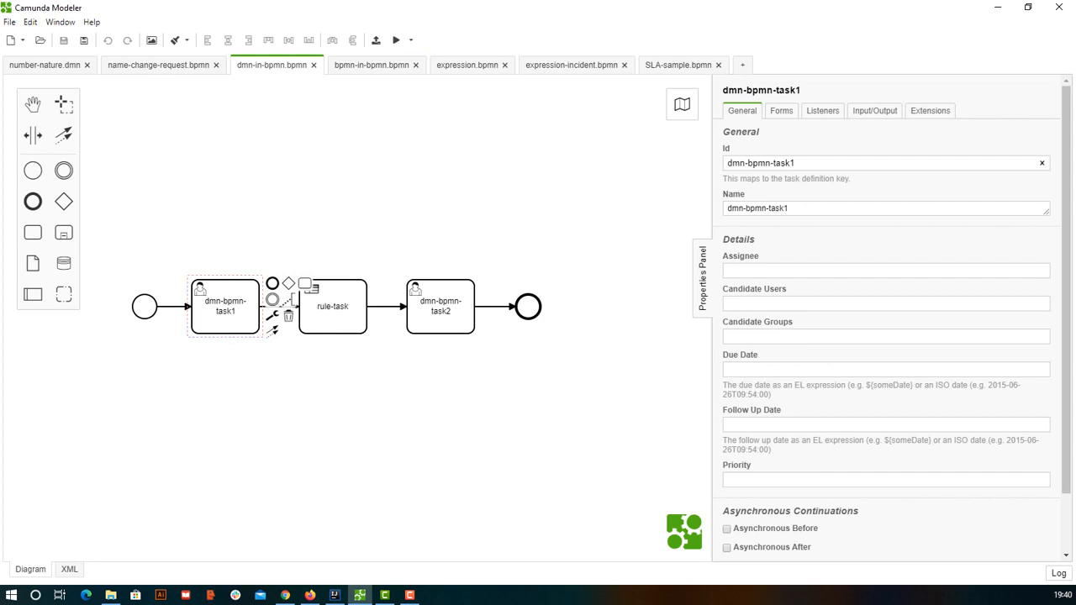
click(441, 306)
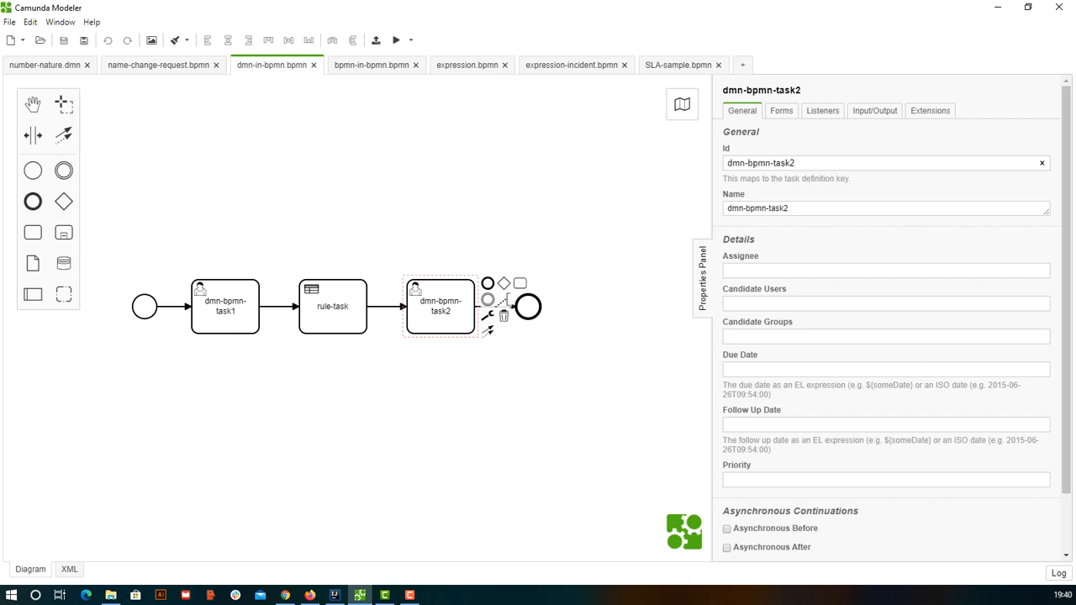
click(528, 307)
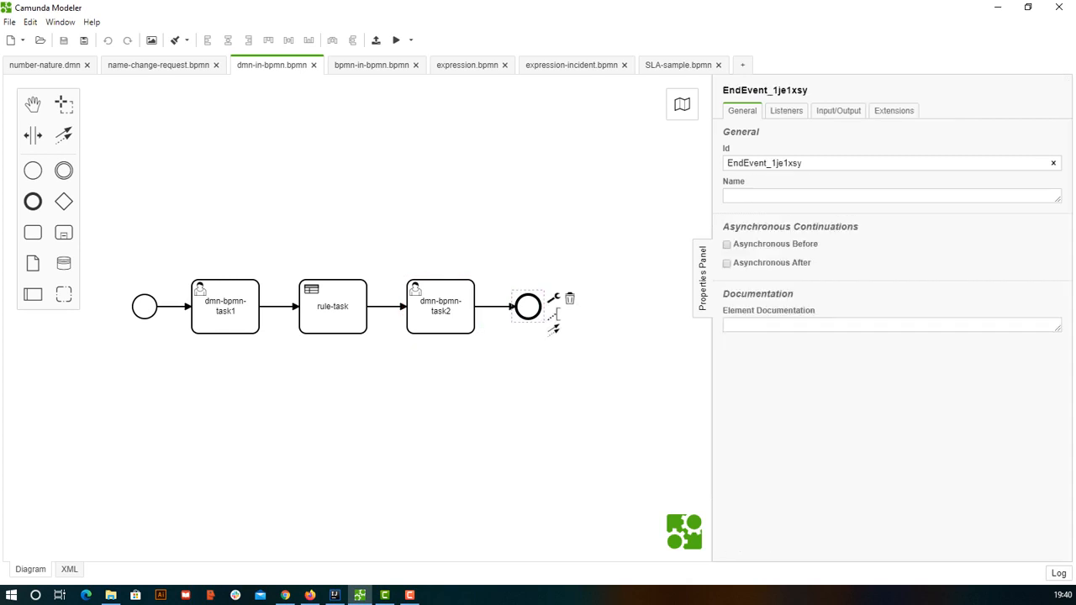
click(371, 65)
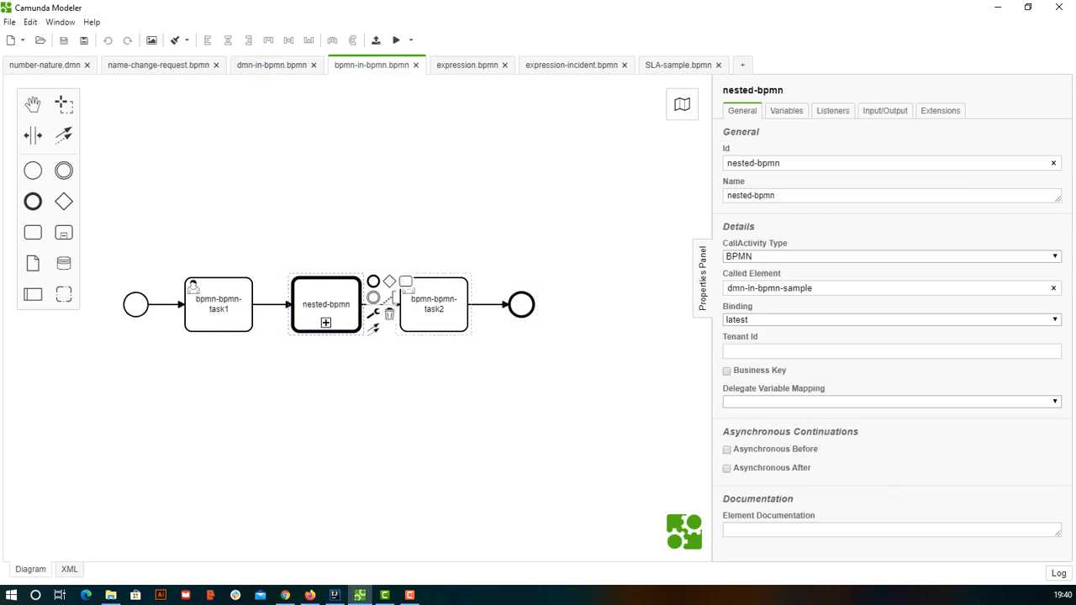
Inspect the general and form settings of bpmn-bpmn-task2 and the details of the end event
click(434, 304)
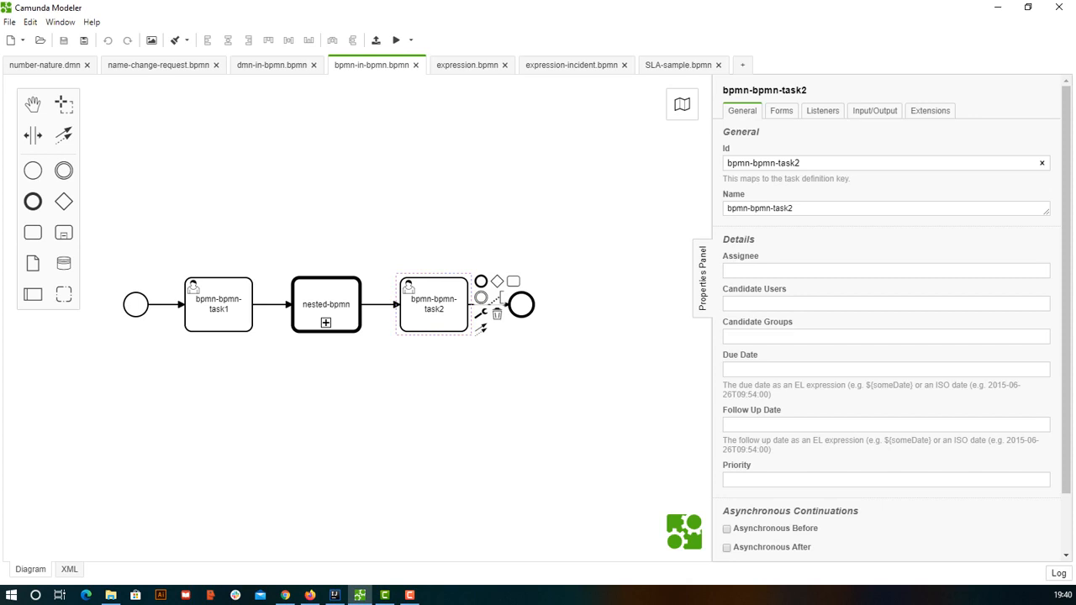
click(780, 110)
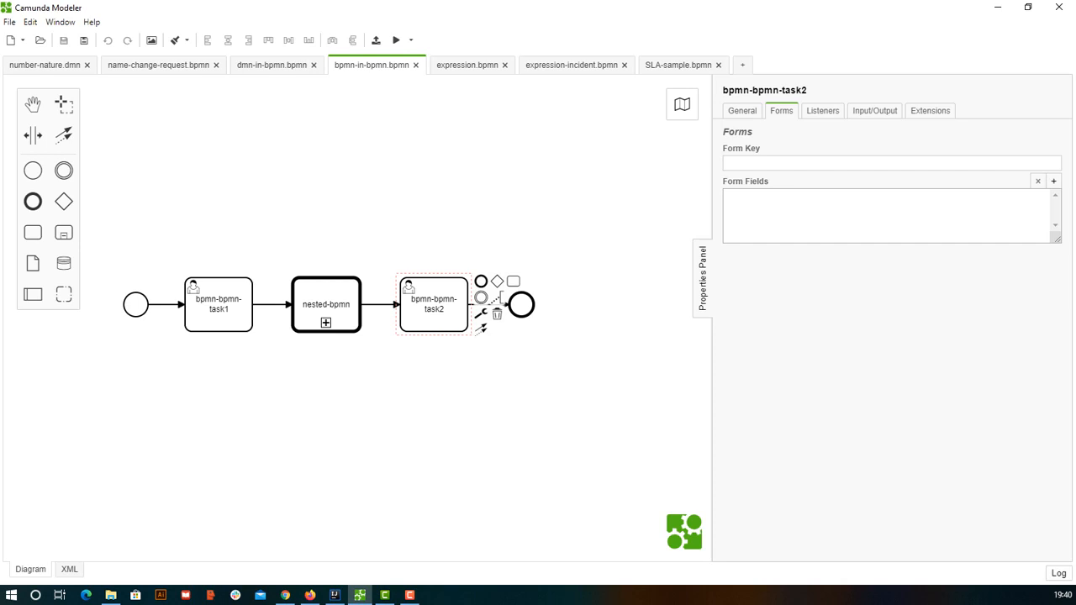
click(520, 304)
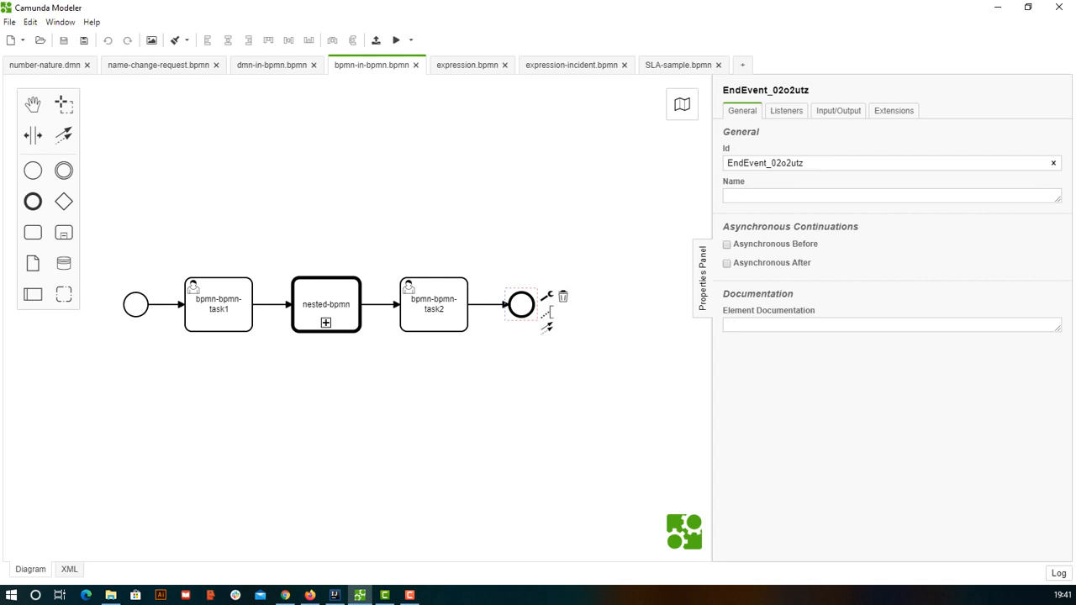
Check the deployed bpmn-in-bpmn definition in Camunda Cockpit after reloading it, and return to Camunda Modeler
click(285, 595)
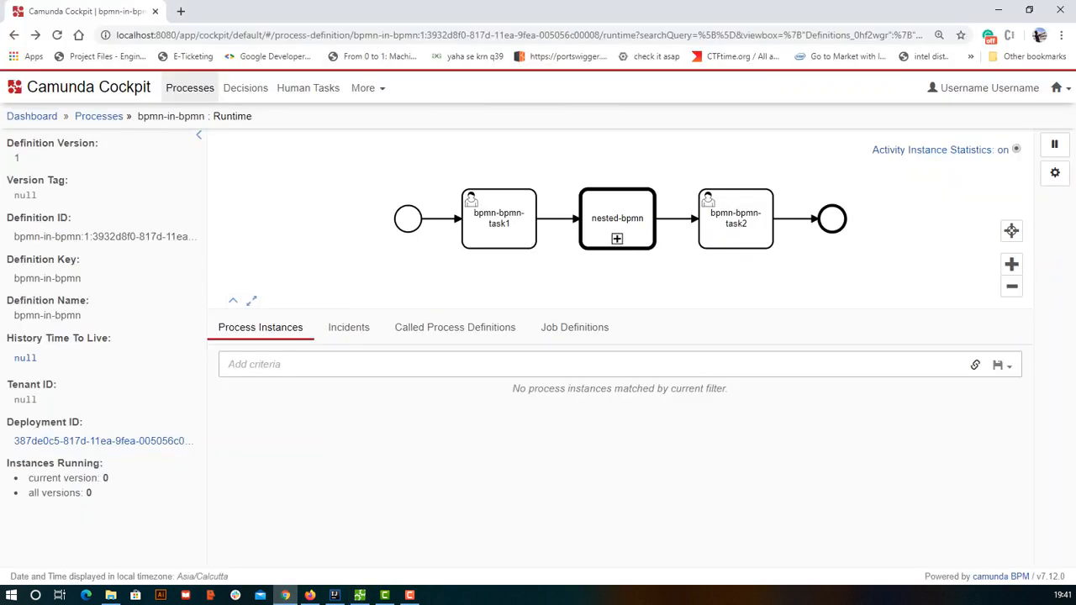
click(56, 35)
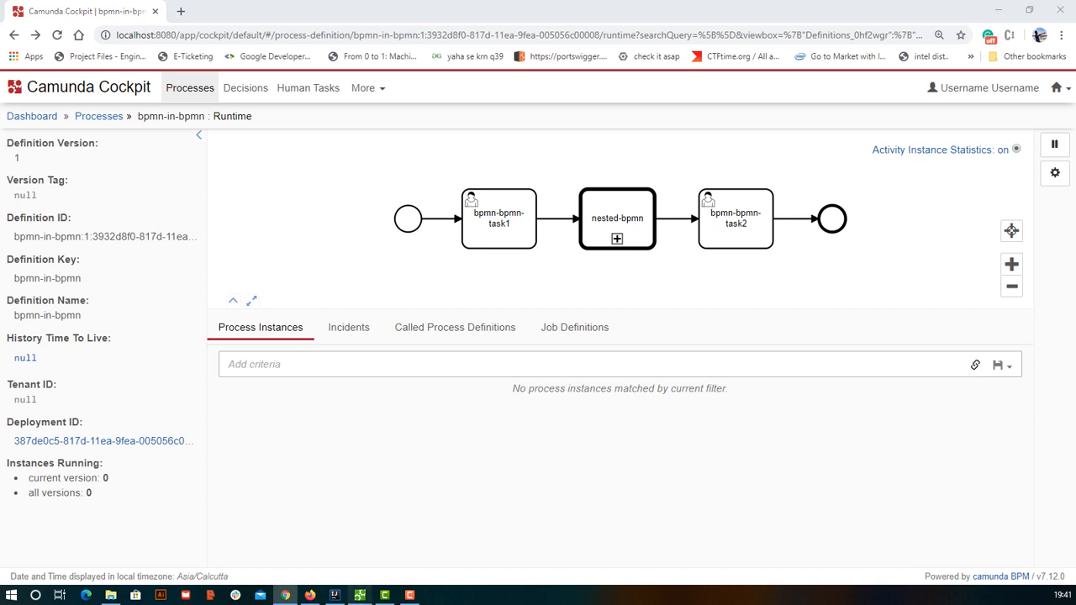
click(360, 595)
click(376, 40)
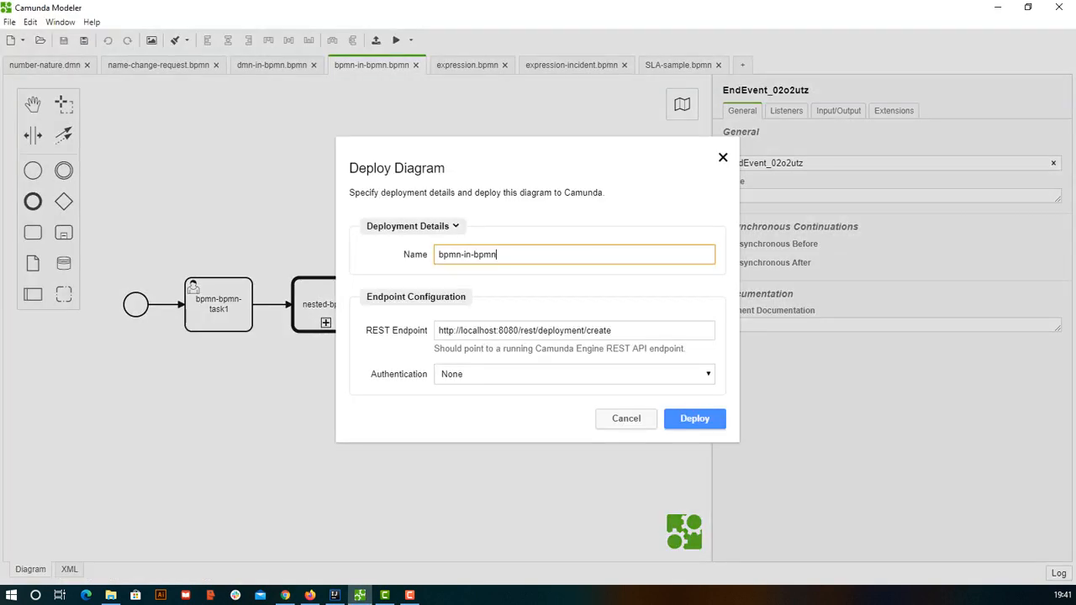
click(612, 366)
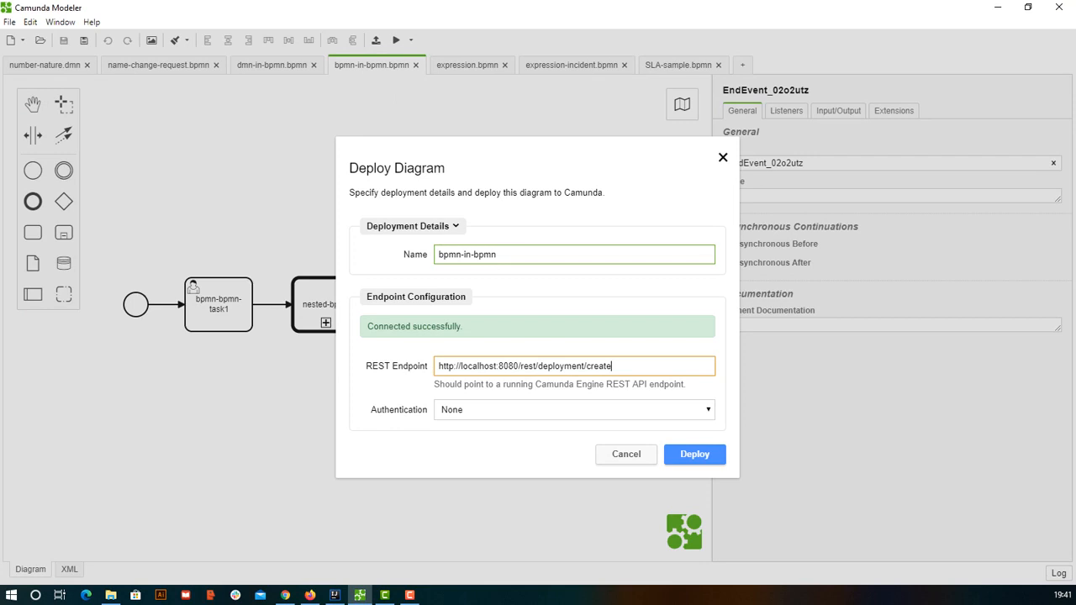
click(626, 454)
Change the Id of the user task bpmn-bpmn-task2 to bpmn-bpmn-lasttask
click(434, 304)
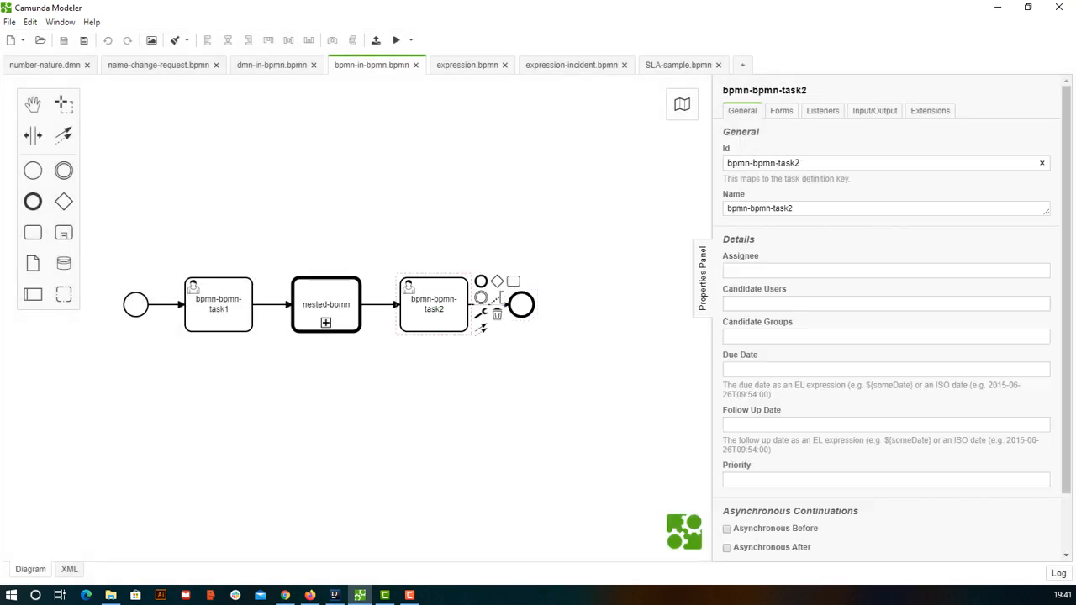
click(800, 163)
key(BackSpace)
key(BackSpace)
key(BackSpace)
key(BackSpace)
key(BackSpace)
text(lasttask)
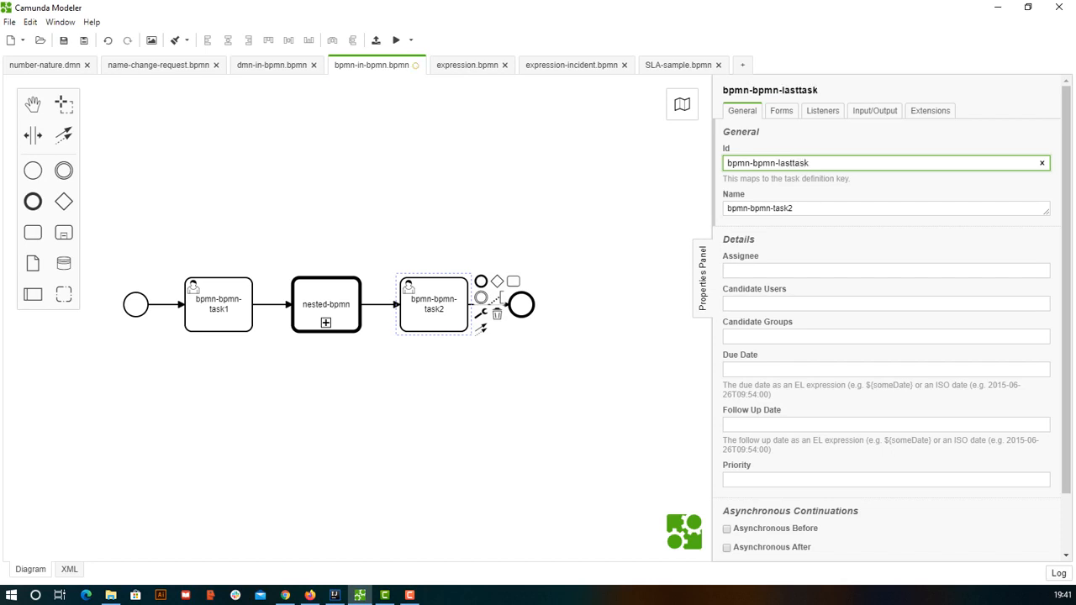
Set the Name of the last user task to bpmn-bpmn-lasttask as well and save the diagram
key(shift+Left)
key(shift+Left)
key(shift+Left)
key(shift+Left)
key(shift+Left)
key(shift+Left)
key(shift+Left)
key(shift+Left)
key(ctrl+c)
key(Tab)
key(shift+Left)
key(shift+Left)
key(shift+Left)
key(shift+Left)
key(shift+Left)
key(ctrl+v)
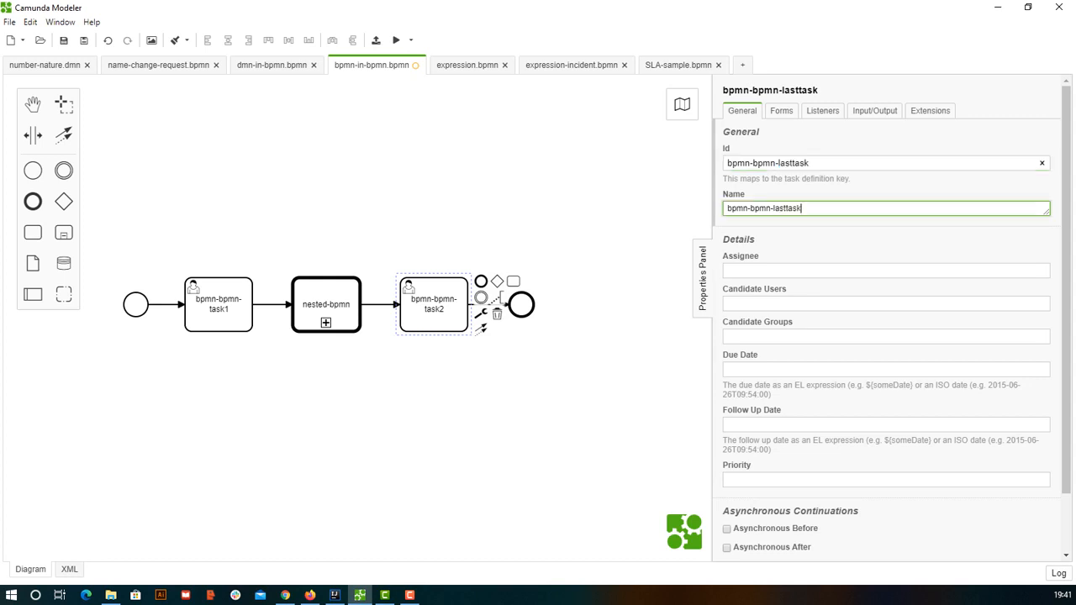
key(ctrl+s)
click(376, 39)
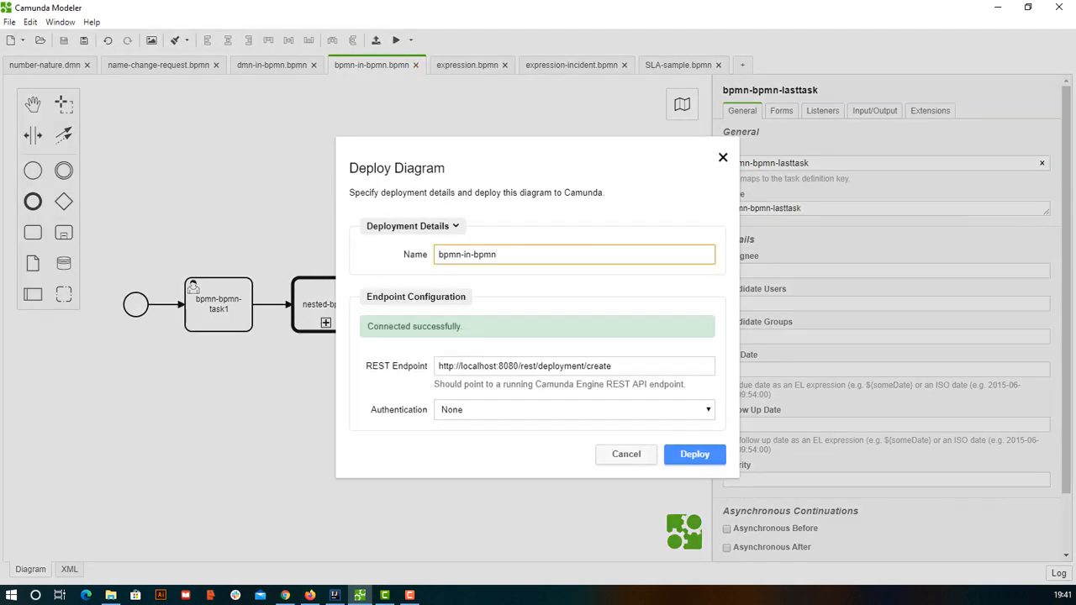
drag(612, 365, 523, 366)
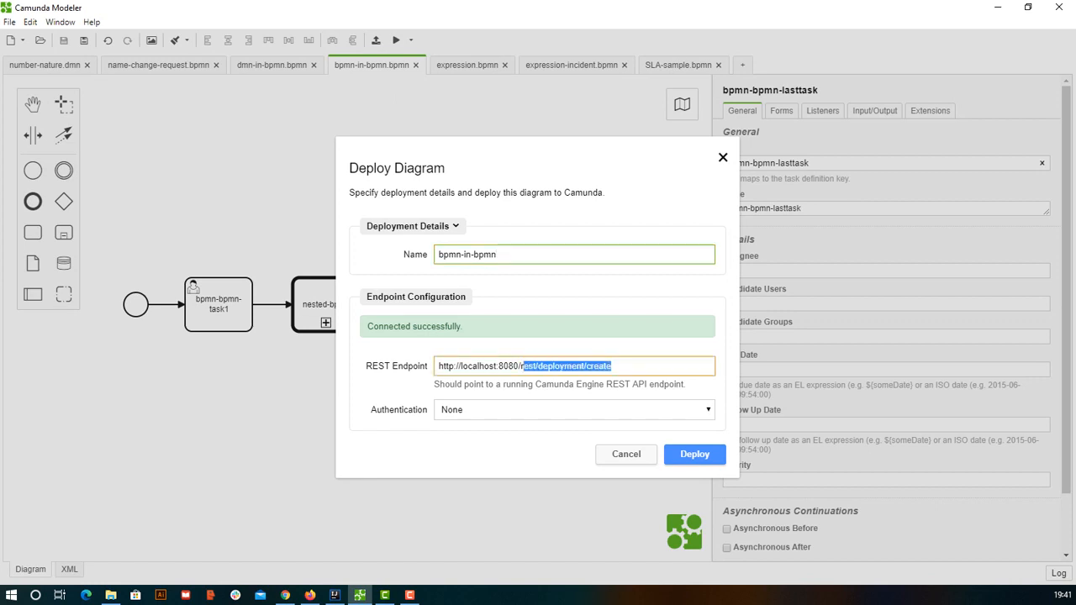
double_click(509, 366)
click(695, 454)
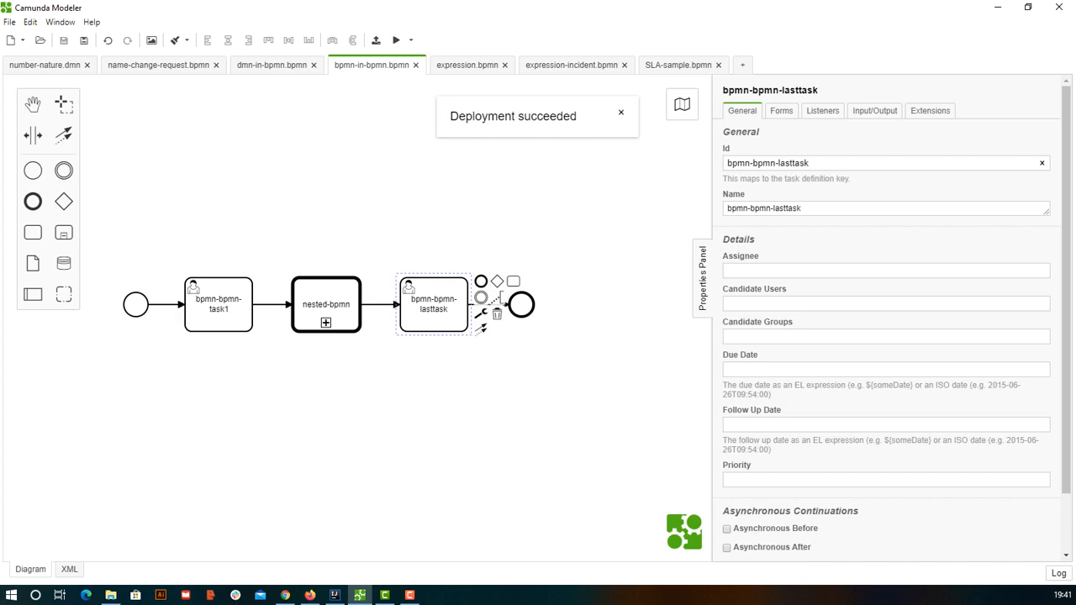
Switch to Camunda Cockpit, reload the bpmn-in-bpmn definition and show its definition version 2
click(998, 7)
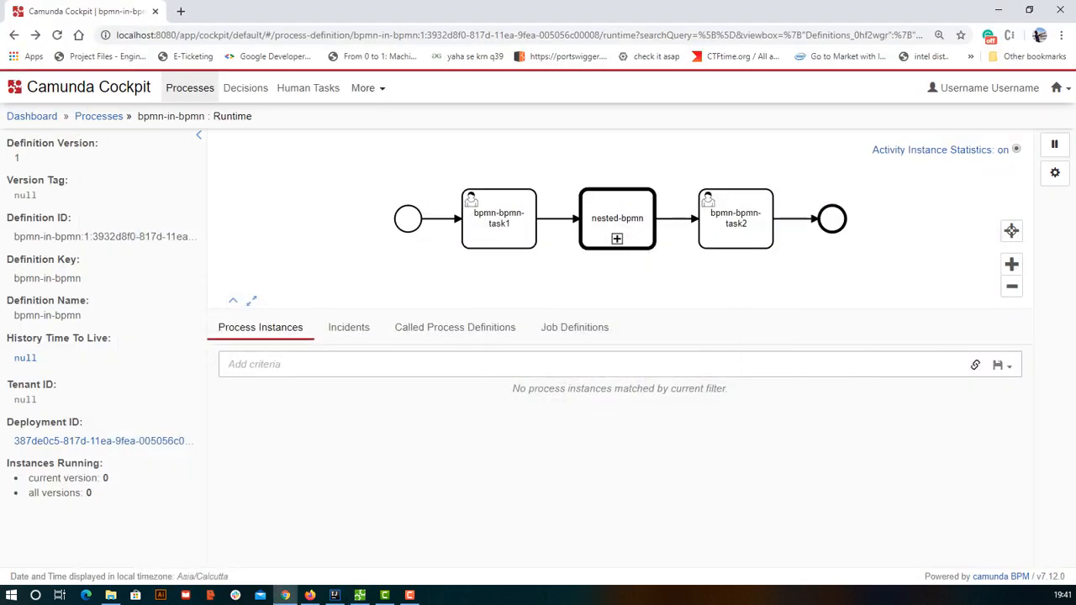
key(F5)
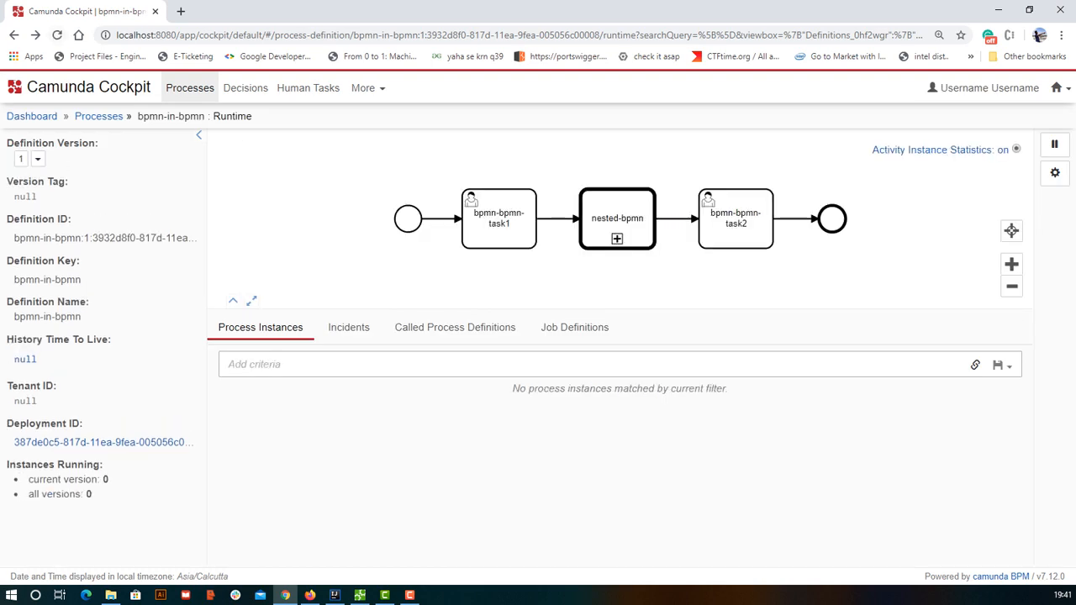
click(37, 159)
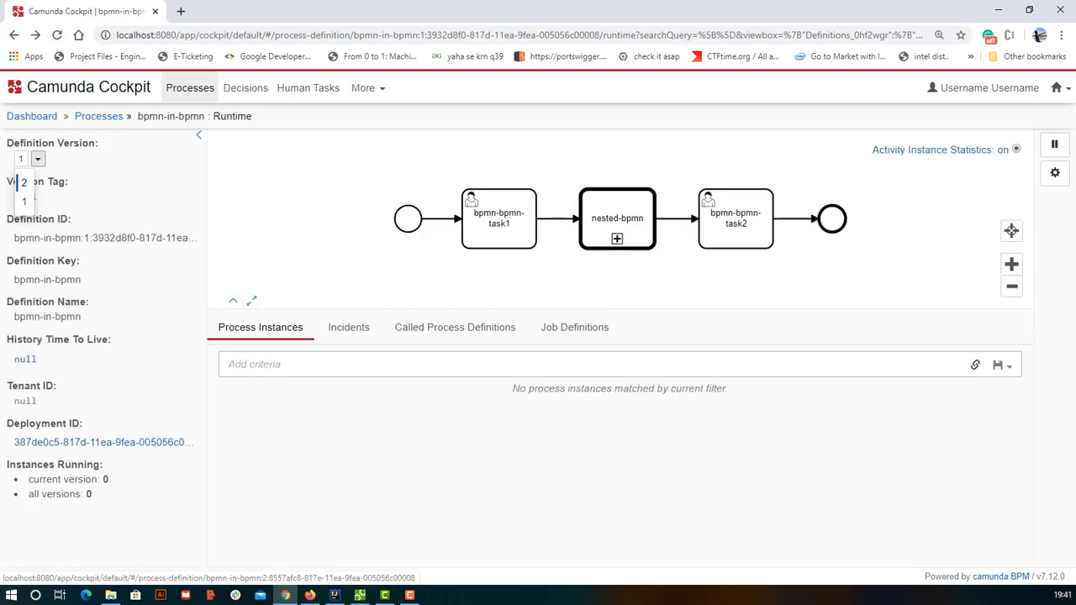
click(24, 182)
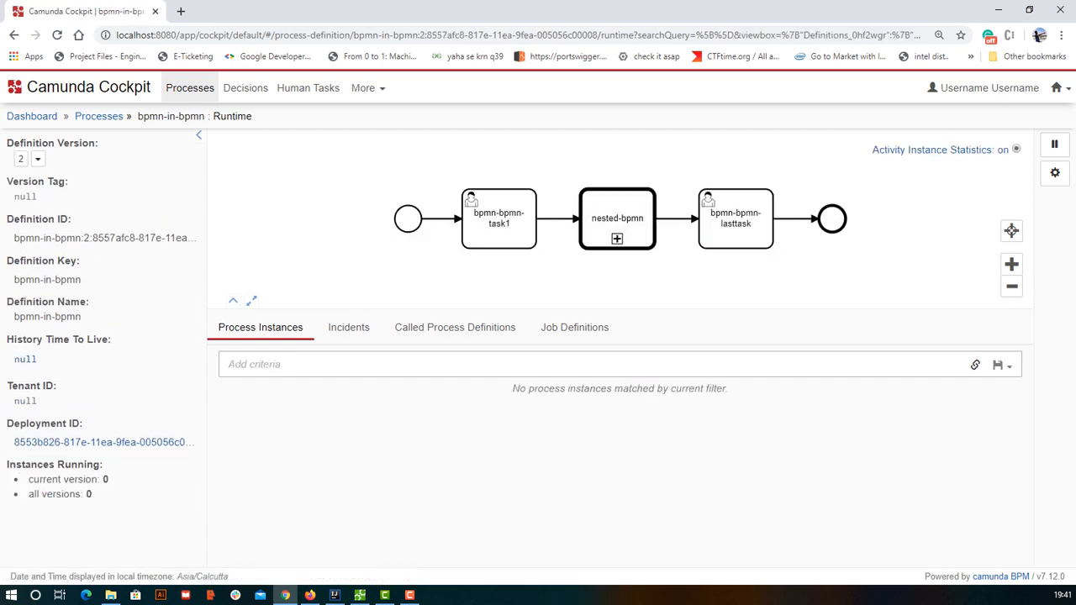
Compare the diagram of definition version 1 with that of version 2, ending on version 2
click(37, 159)
click(23, 201)
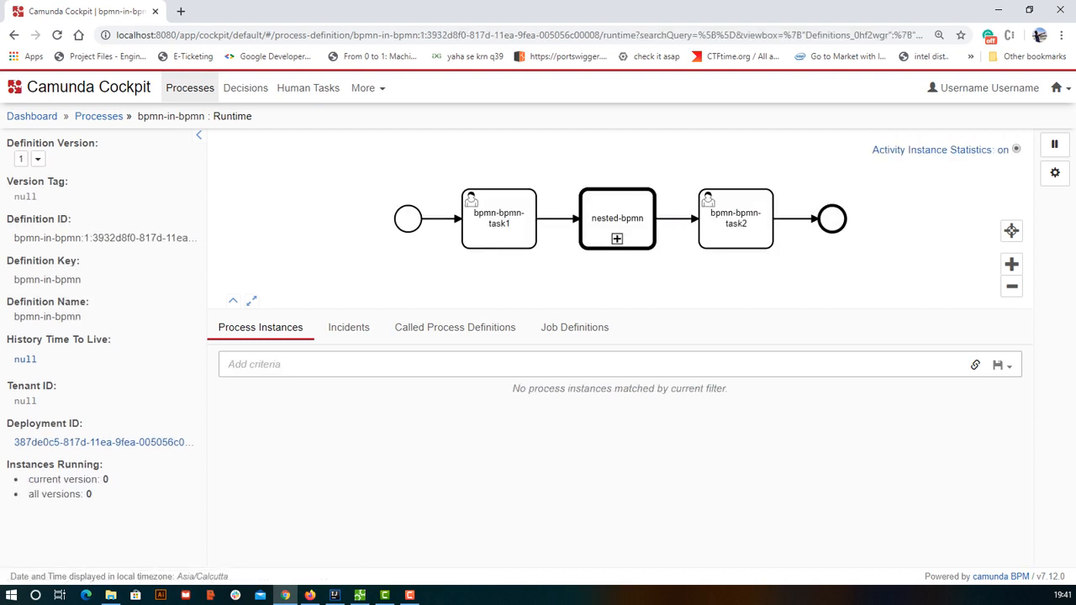
click(37, 159)
click(23, 181)
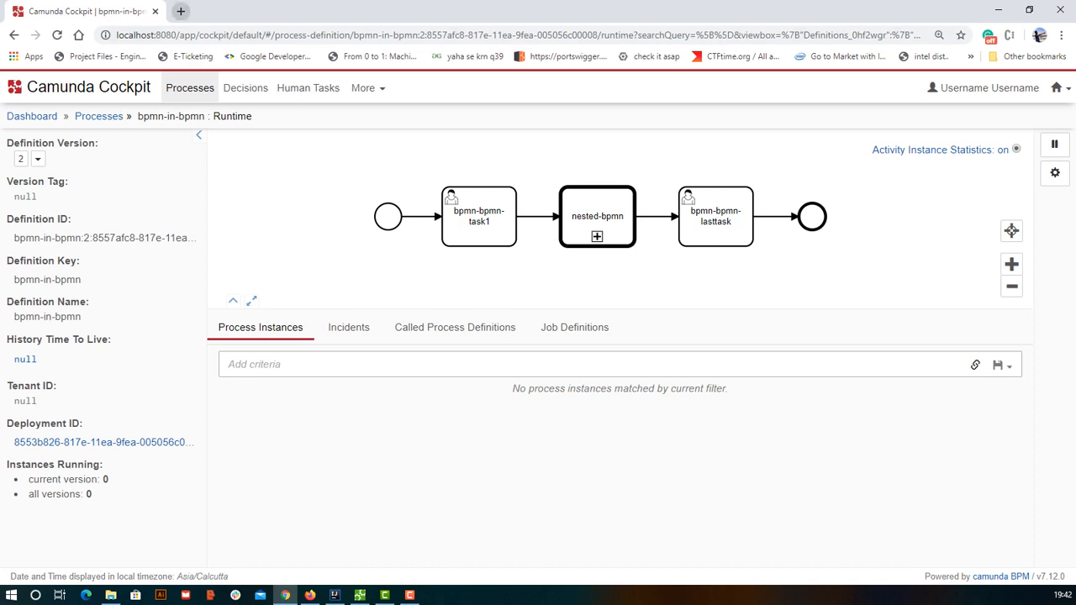
Open the Camunda welcome page at localhost:8080 in a new browser tab and go to Tasklist
click(180, 11)
text(local)
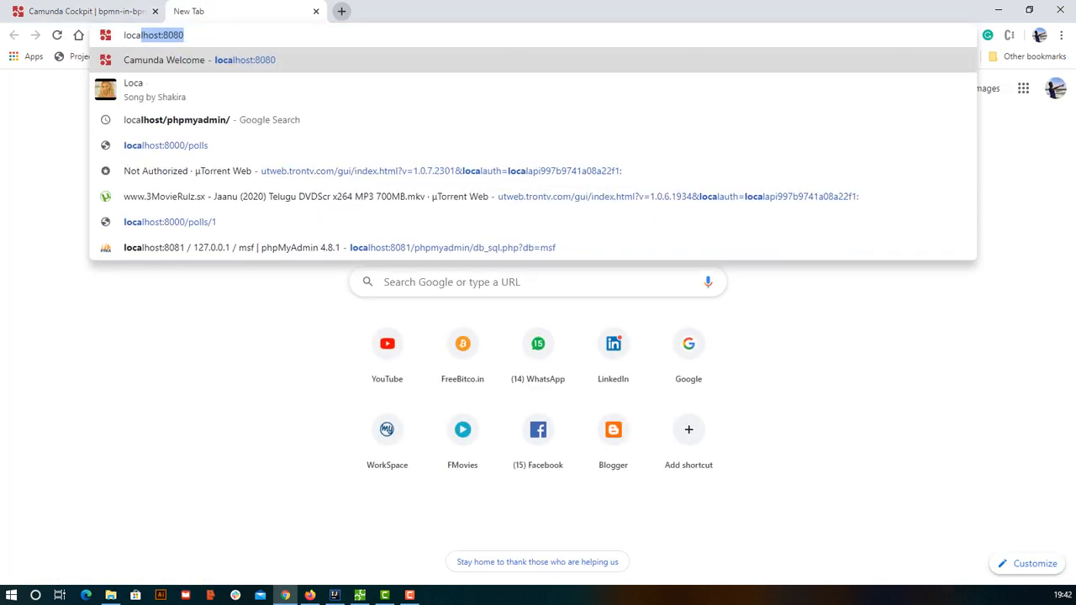
key(Return)
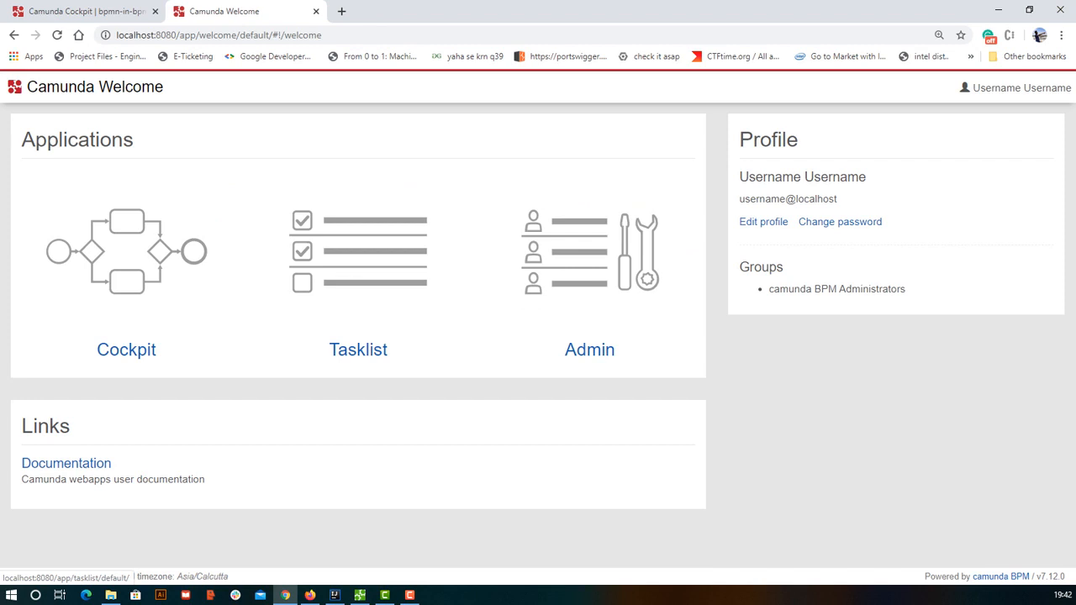
click(359, 350)
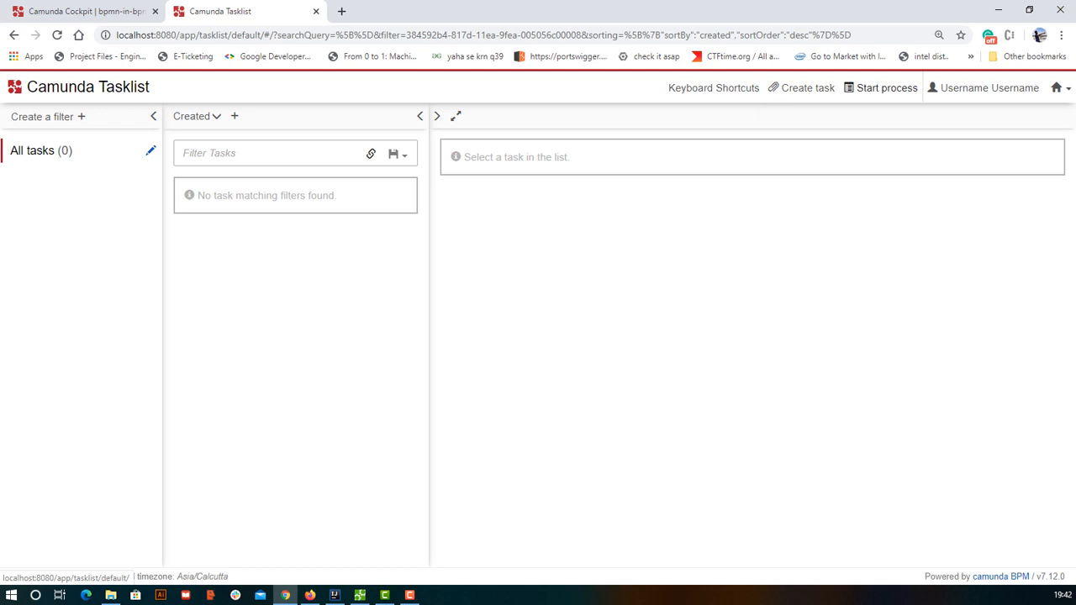
Start the bpmn-in-bpmn process with the business key nestedbpmn-part1
click(880, 87)
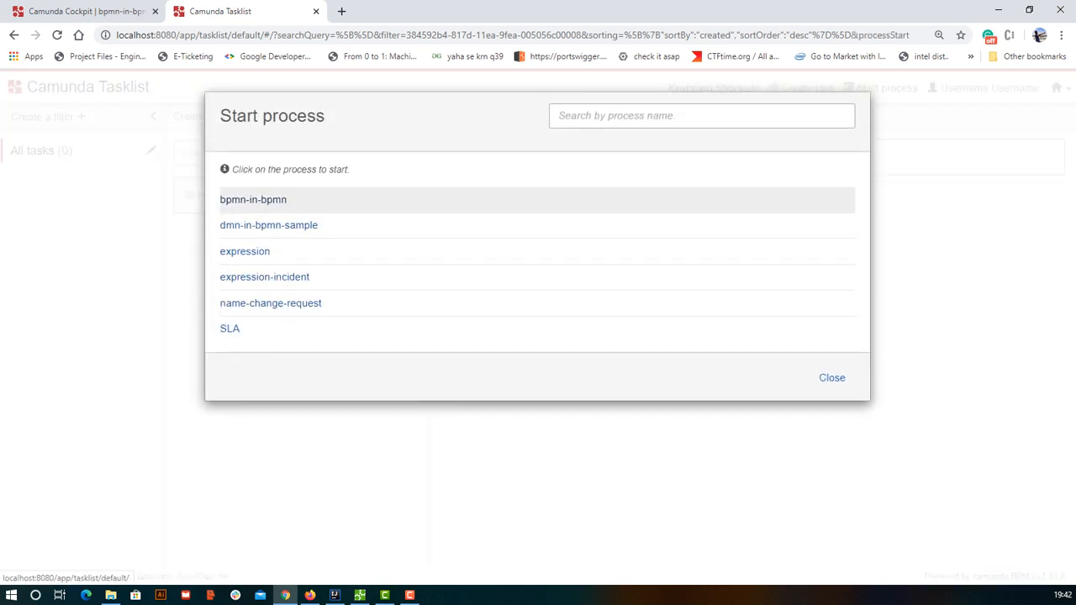
click(253, 199)
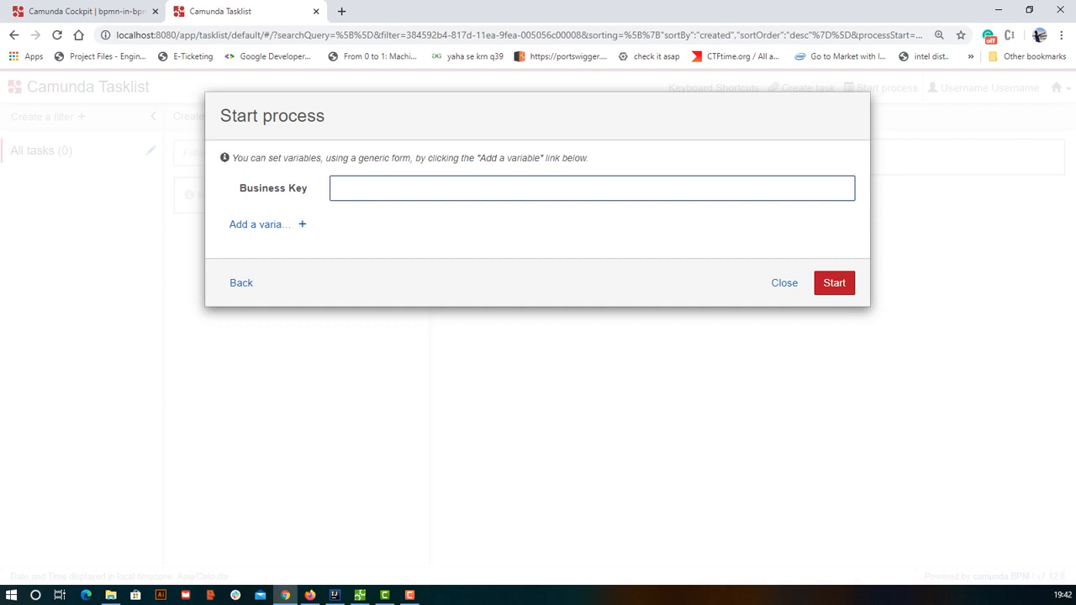
text(nestedbpmn-part1)
key(Return)
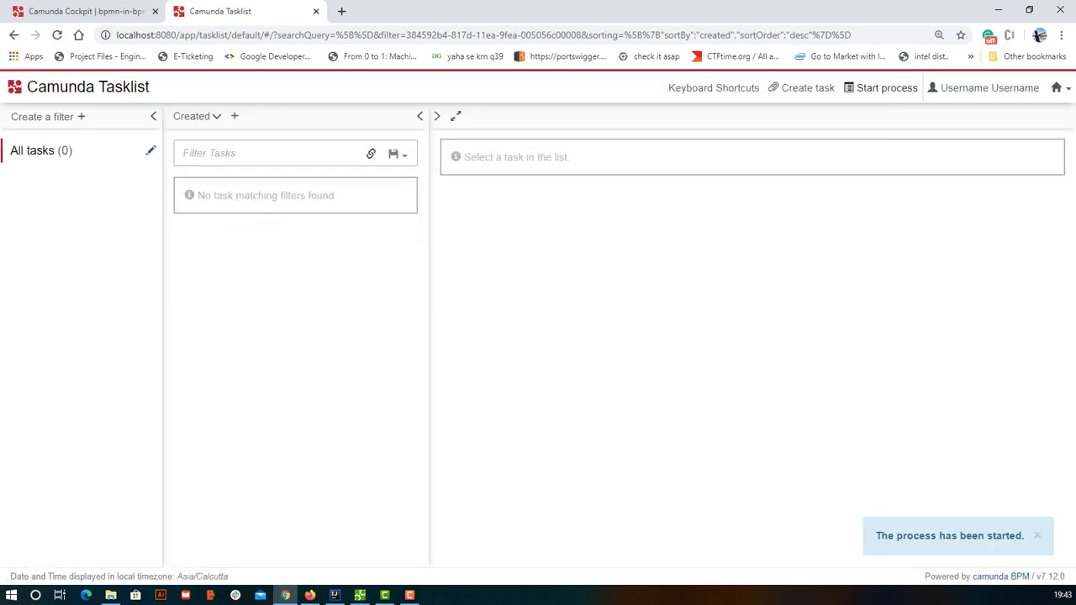
Reload the task list, open bpmn-bpmn-task1 and examine its position in the process diagram before returning to its form
click(56, 34)
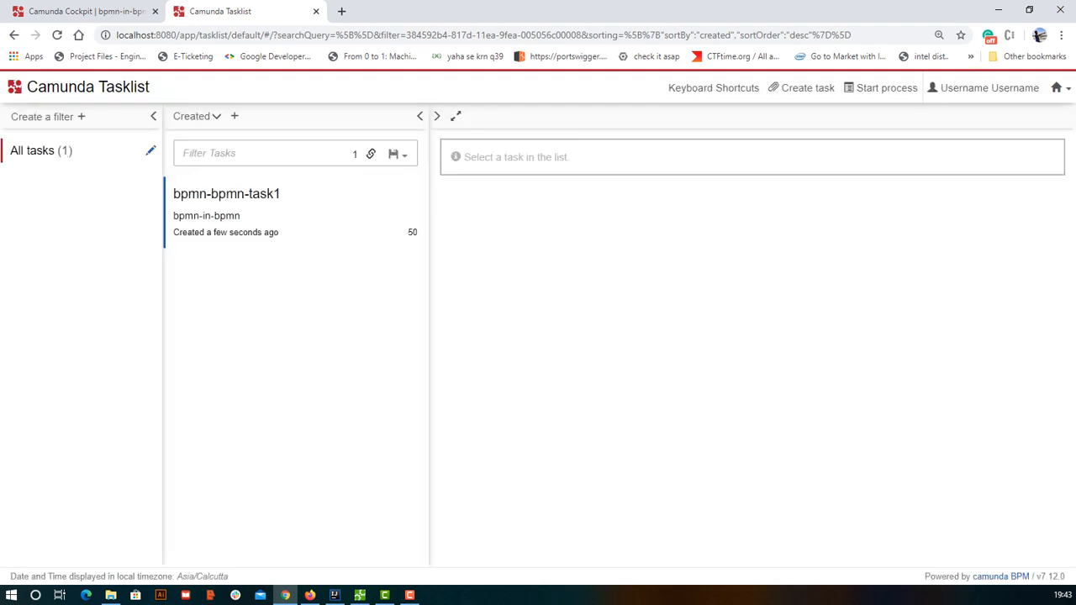
click(226, 193)
click(577, 247)
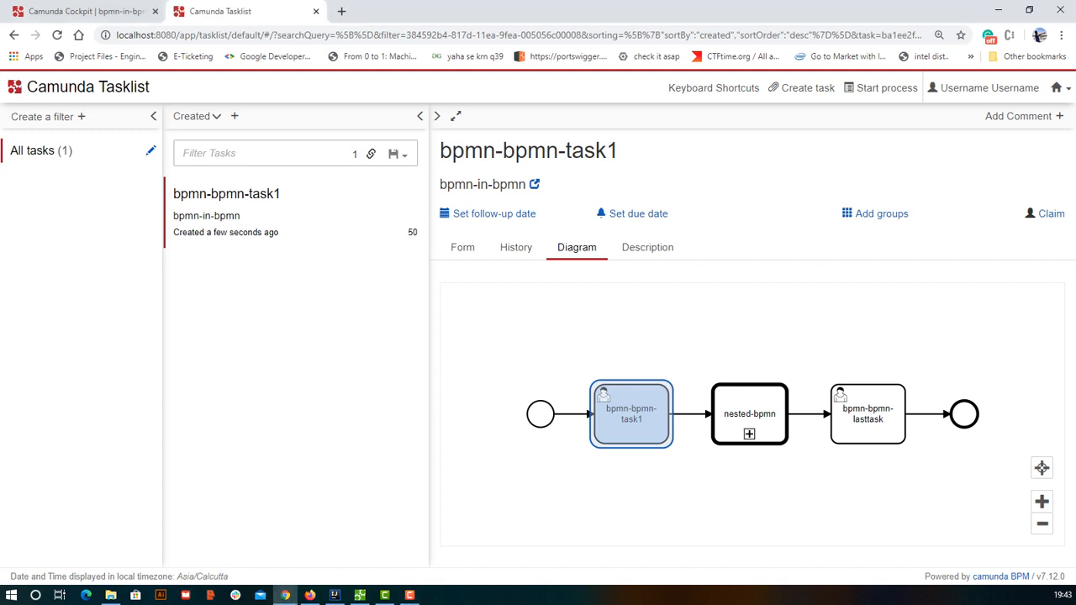
click(462, 247)
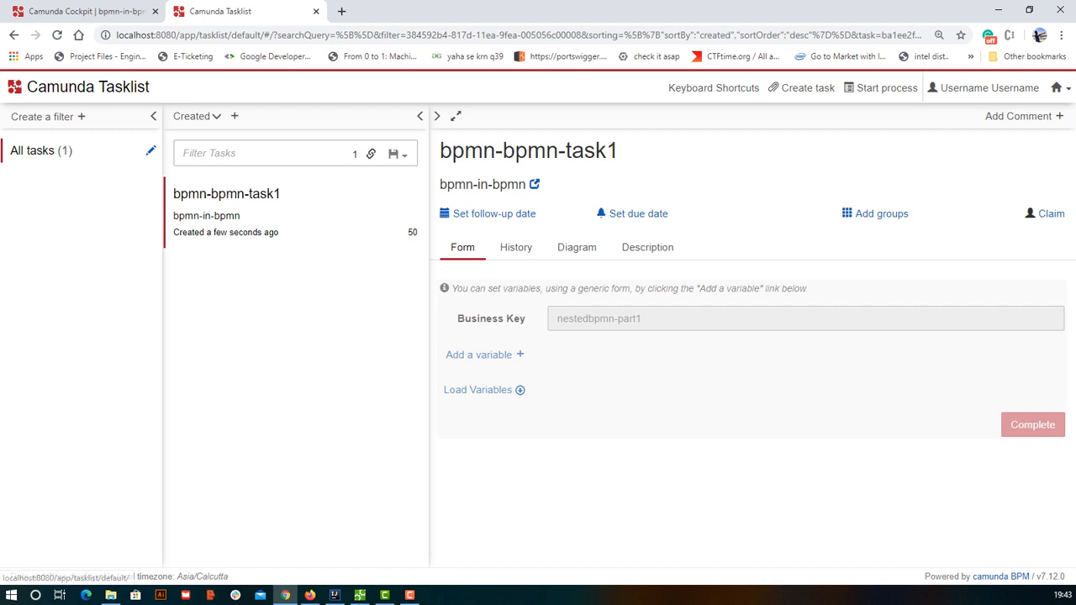
Claim bpmn-bpmn-task1, check its business key and complete the task
click(1051, 214)
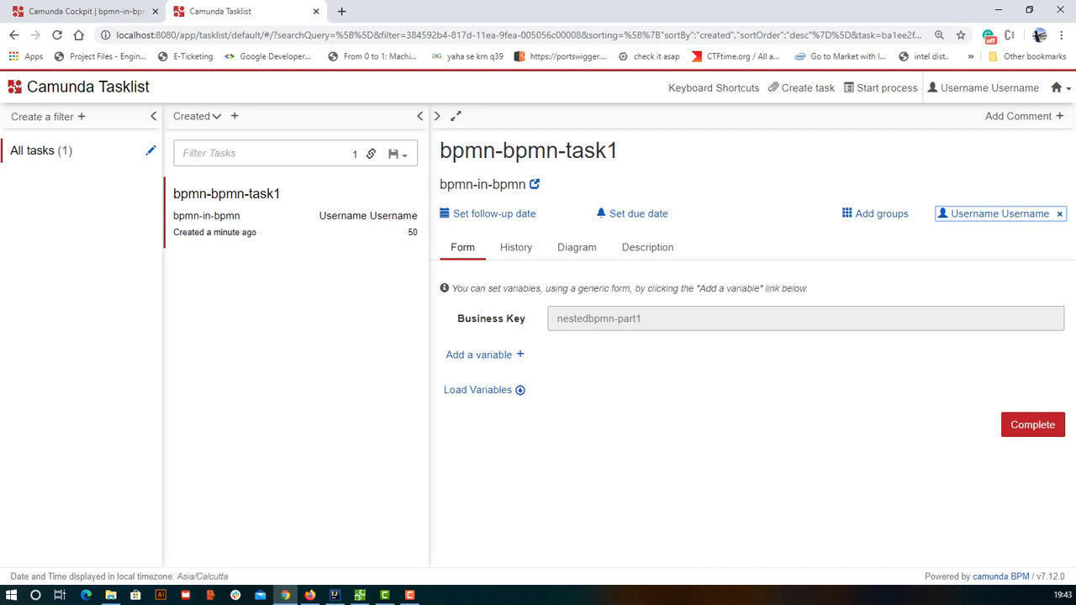
drag(643, 318, 562, 319)
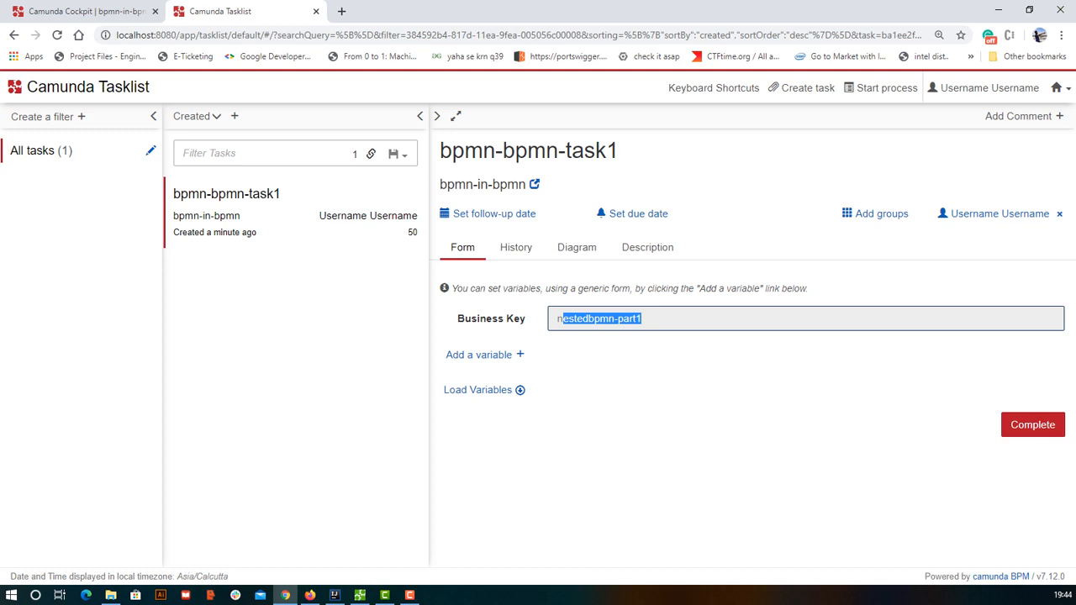
click(1033, 425)
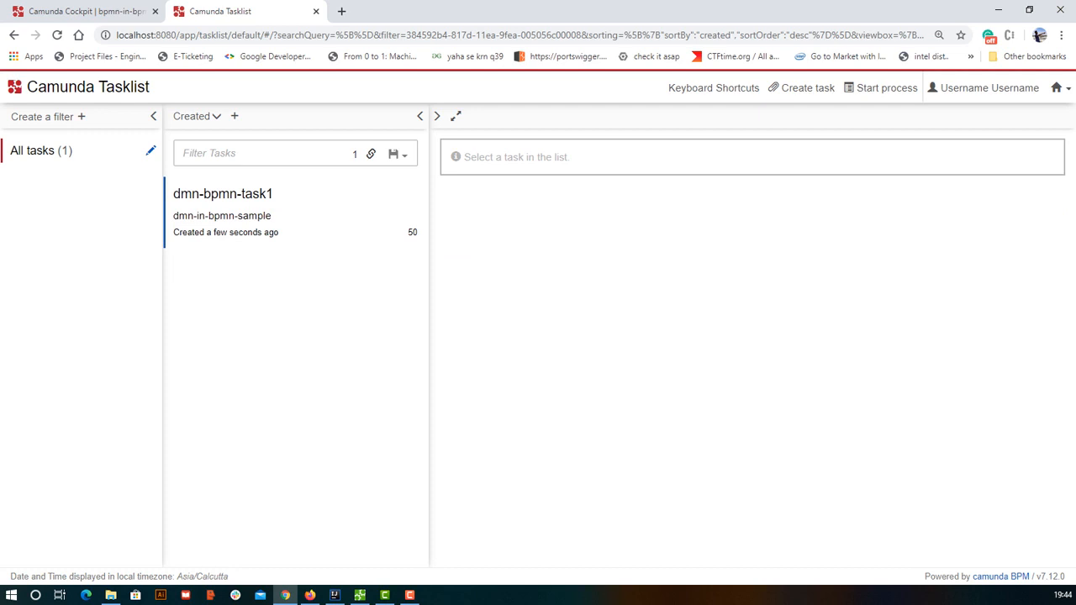
Open dmn-bpmn-task1 of the nested dmn-in-bpmn-sample process, view its diagram and return to its form
click(294, 212)
click(576, 247)
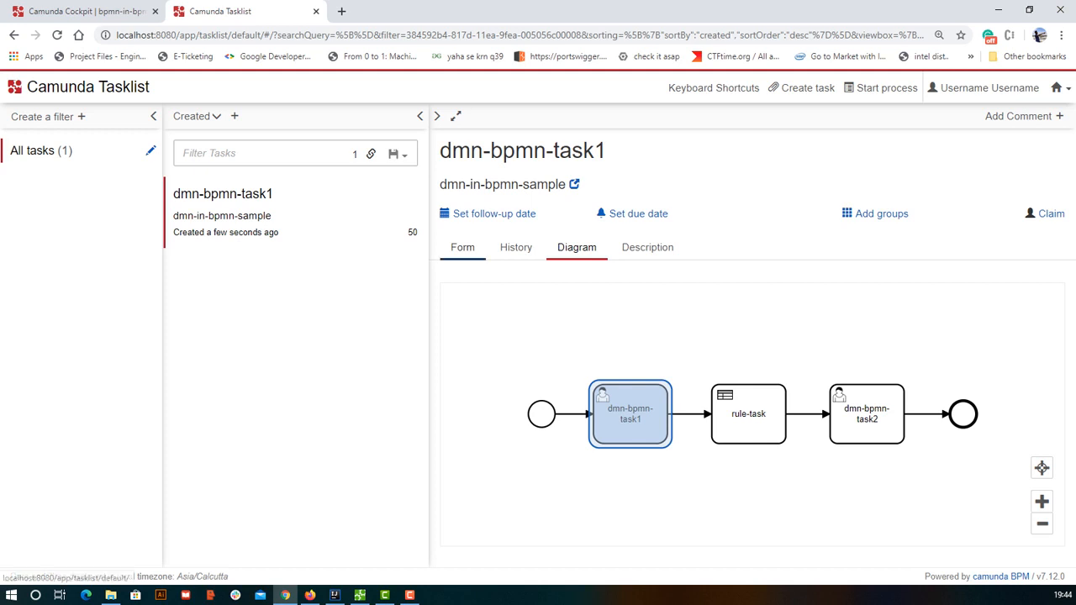
click(463, 247)
Claim dmn-bpmn-task1 and complete it with Name person1 and input1 -15
click(1051, 214)
drag(507, 313, 448, 313)
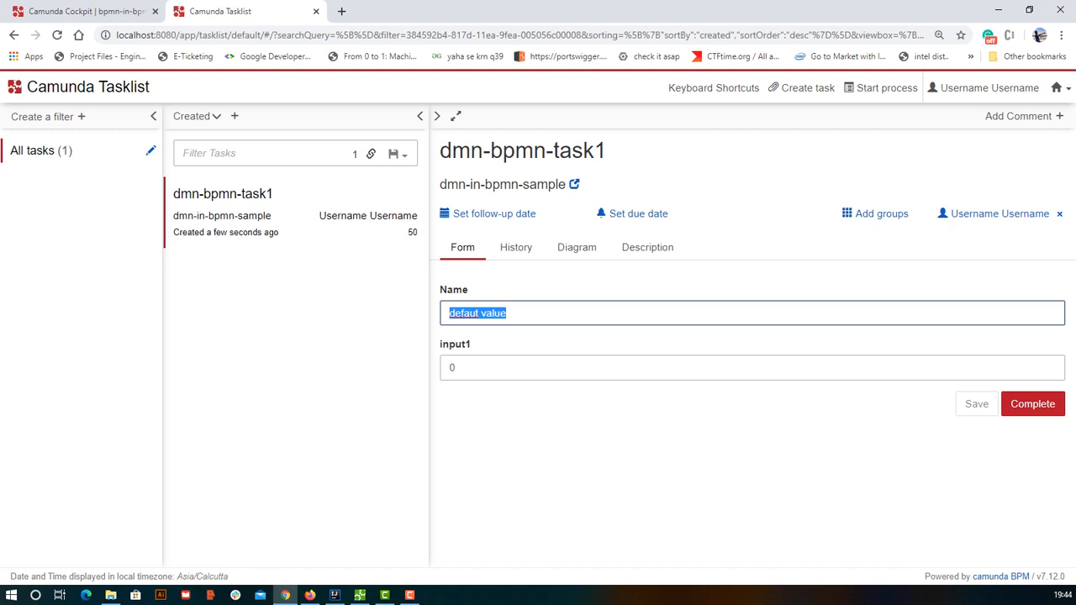
text(person1)
key(Tab)
text(-15)
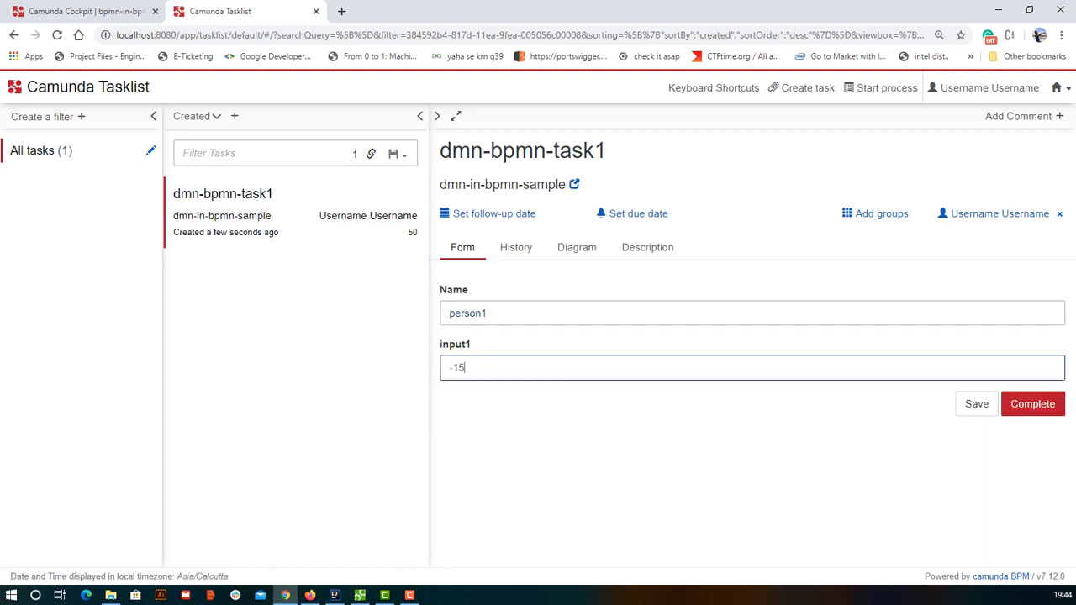
click(1033, 404)
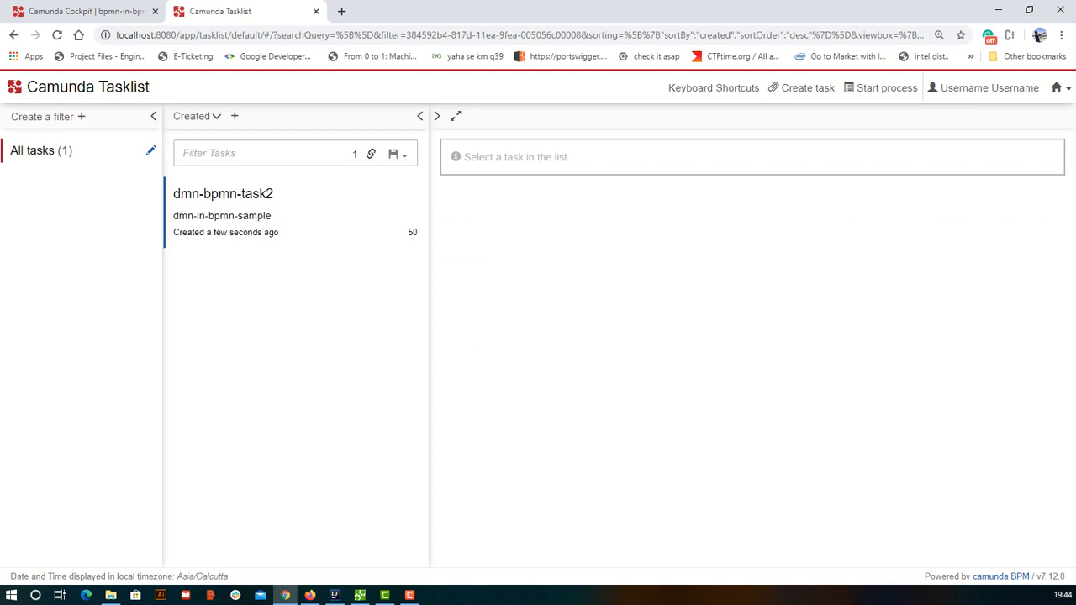
Open dmn-bpmn-task2 of the nested dmn-in-bpmn-sample process, view its position in the diagram and return to its form
click(252, 210)
click(577, 247)
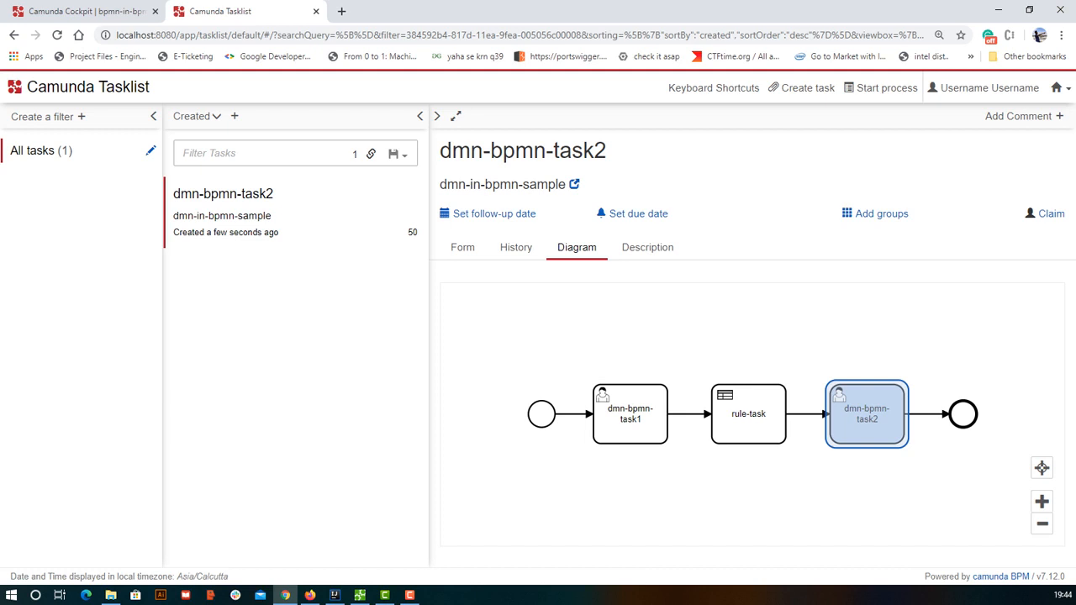
click(463, 247)
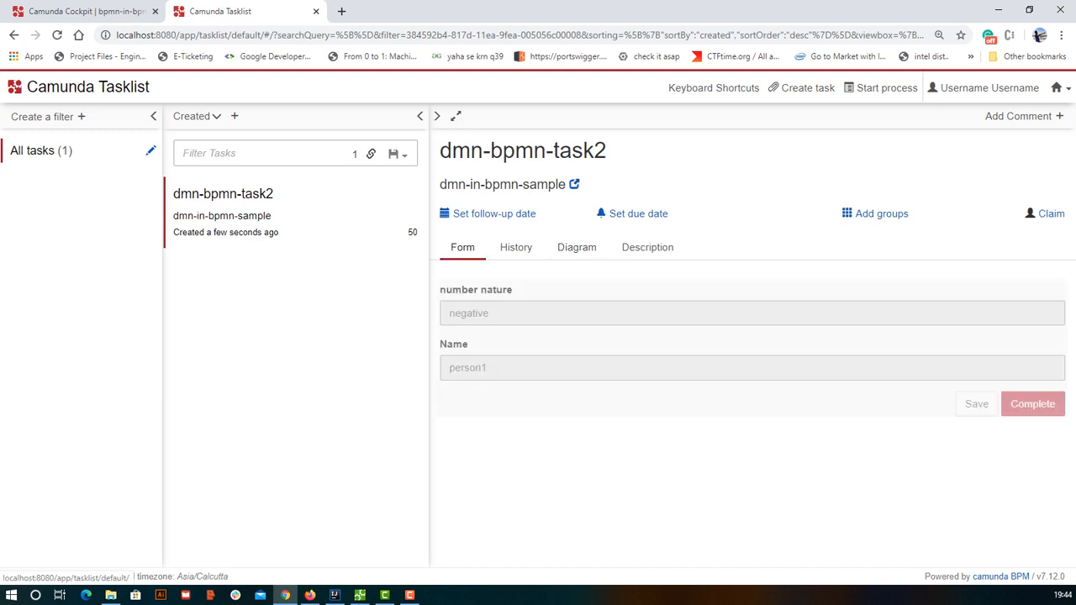
Claim dmn-bpmn-task2, check its number nature, replace the Name with twt and complete the task
click(1050, 213)
double_click(468, 313)
double_click(477, 367)
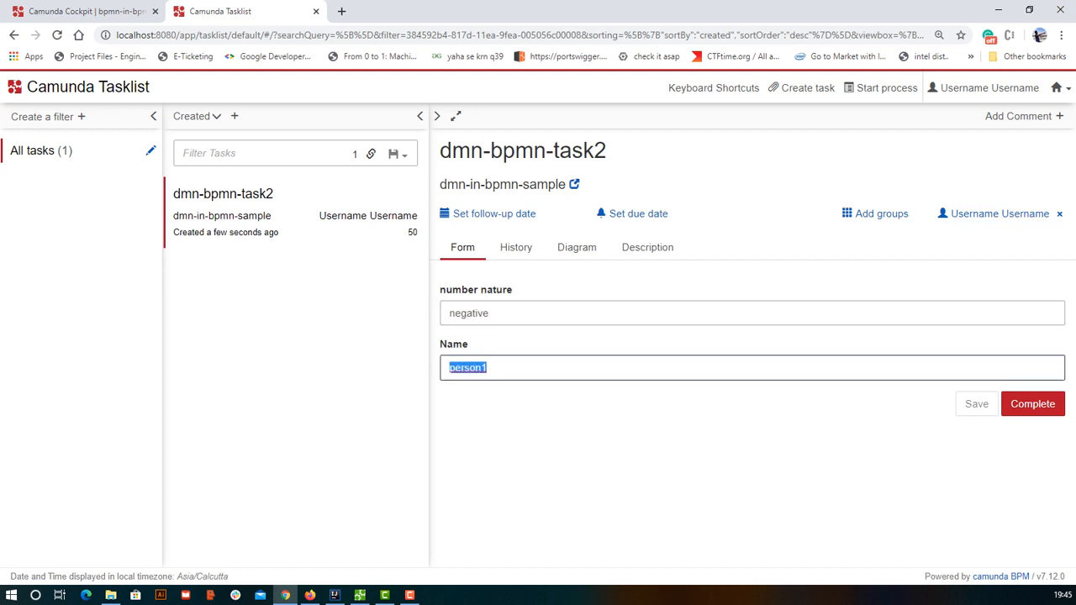
text(twt)
click(1032, 403)
Check bpmn-bpmn-lasttask in the bpmn-in-bpmn process diagram, and claim and complete it from its form
click(233, 194)
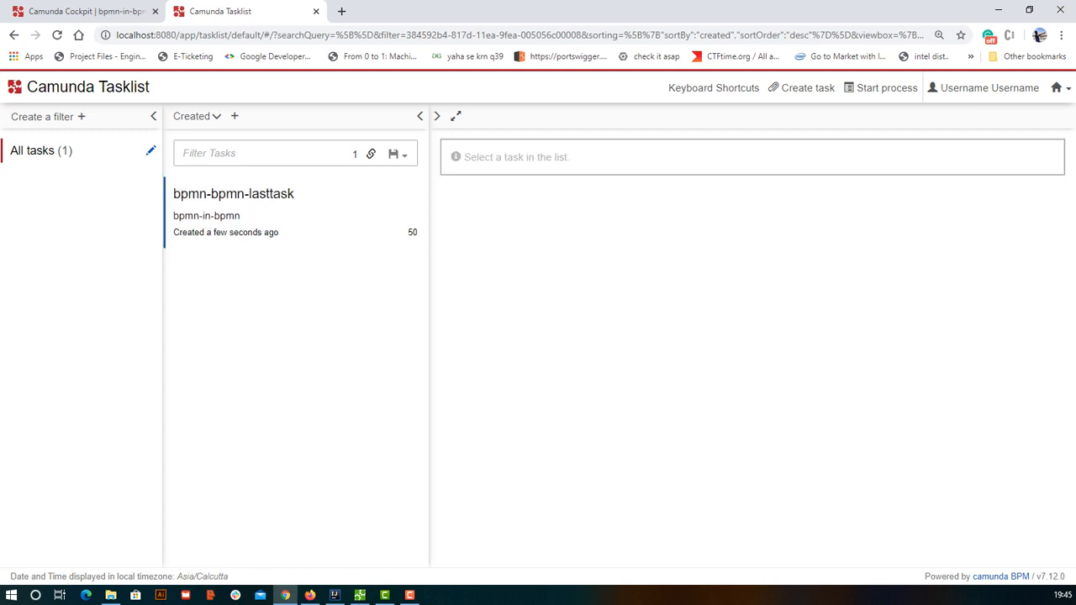
click(577, 247)
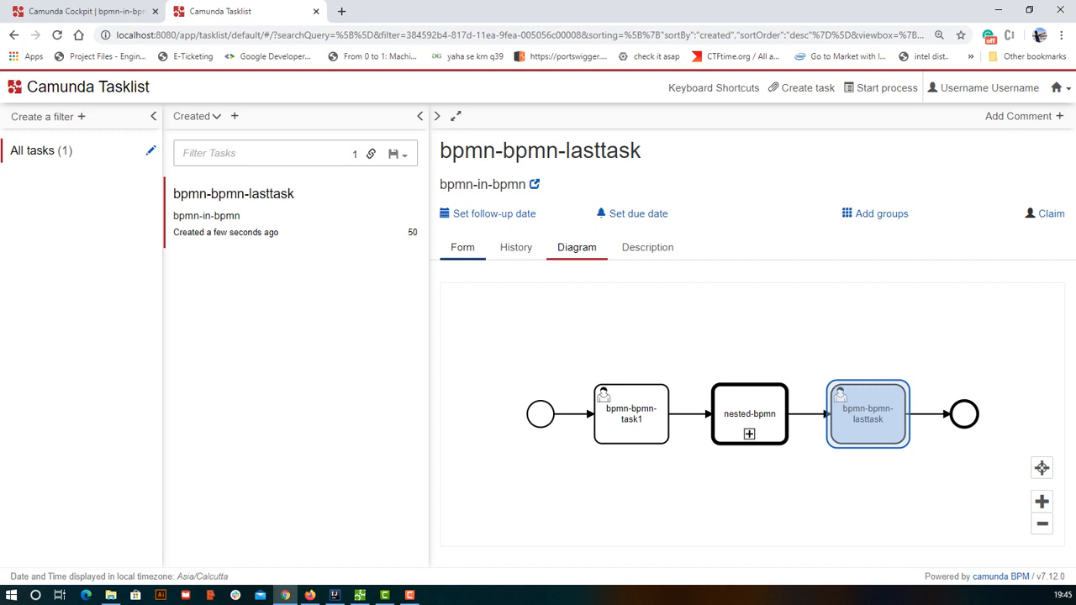
click(462, 247)
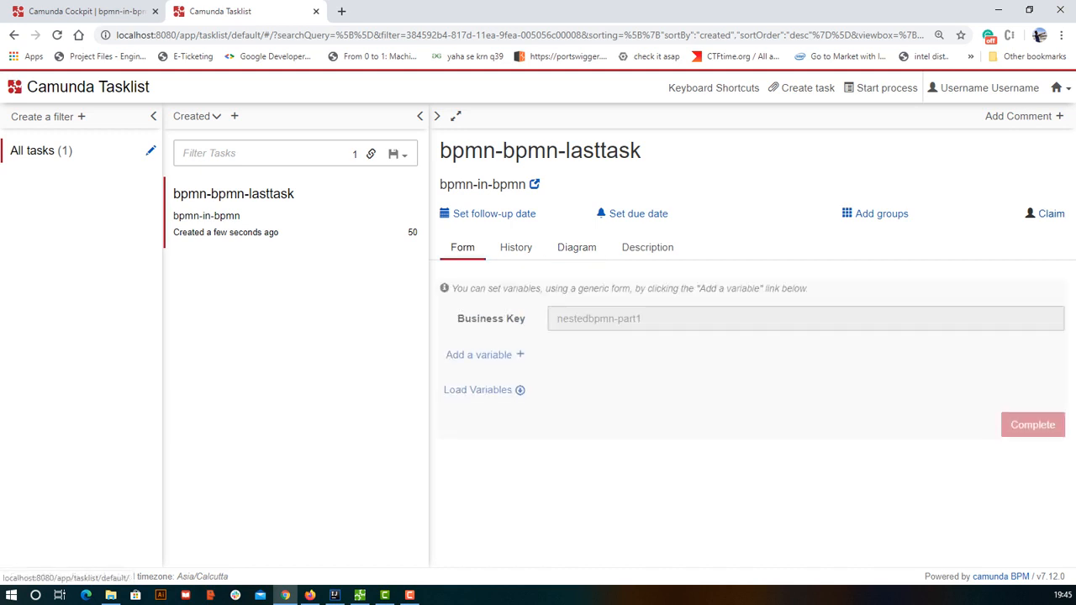
click(1045, 214)
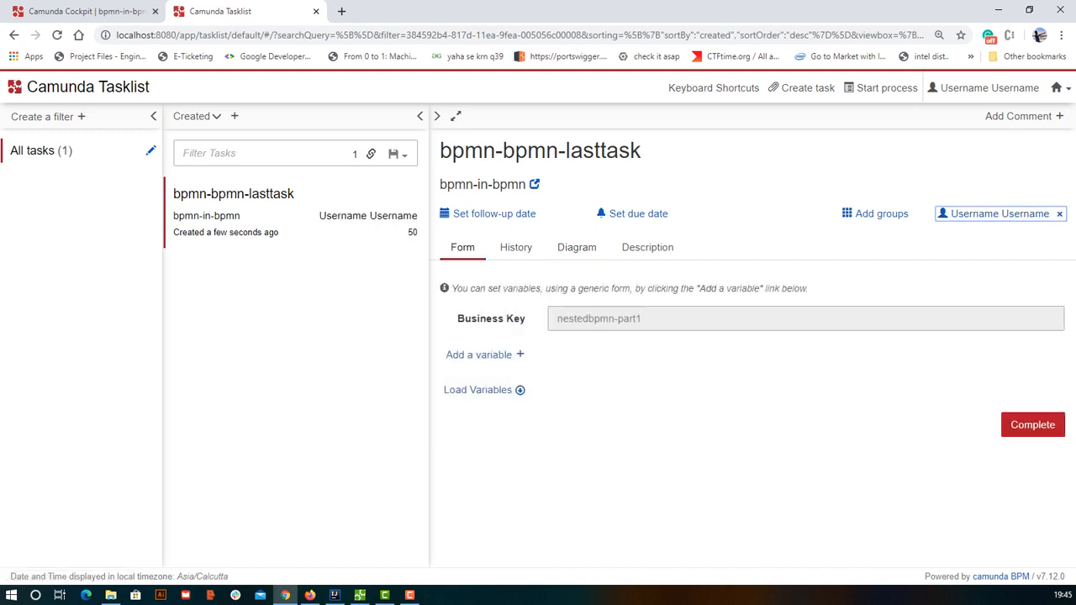
click(1033, 424)
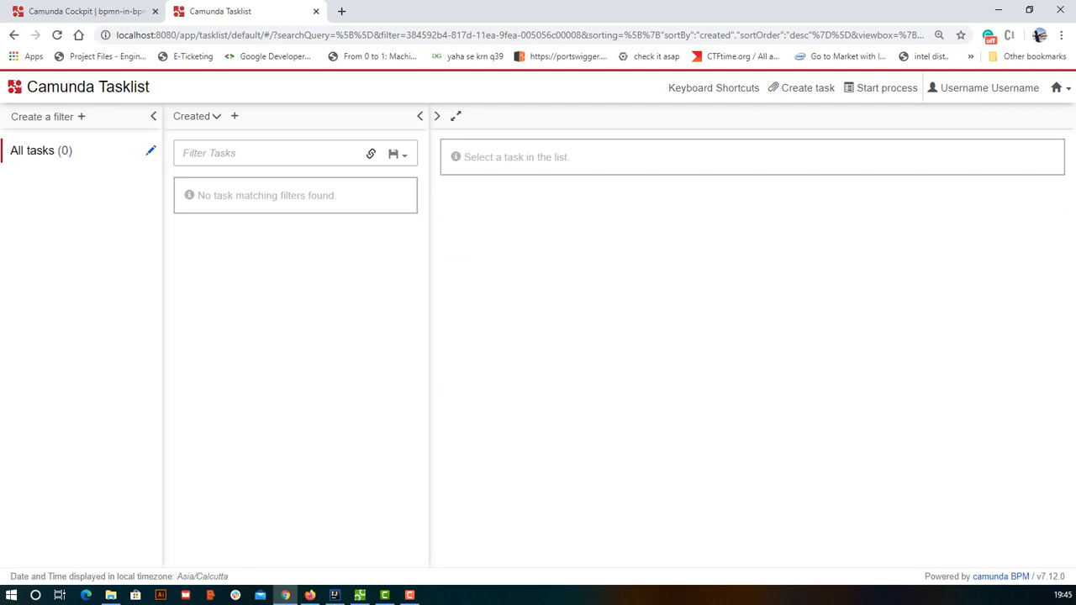
Switch to Camunda Modeler and review the nested-bpmn call activity's properties and the element type options for it and bpmn-bpmn-lasttask
click(360, 595)
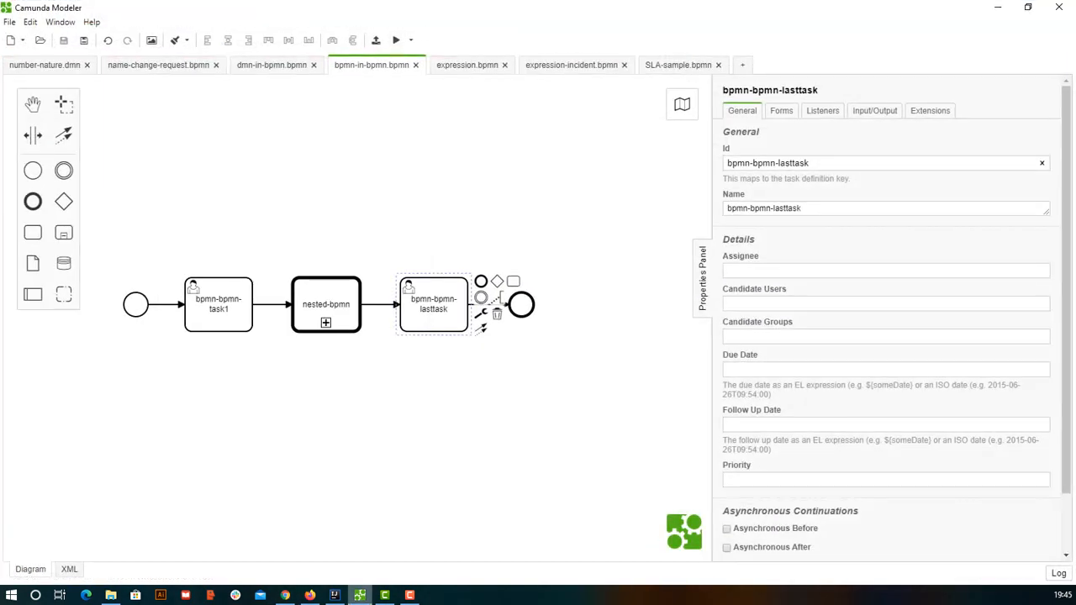
click(327, 304)
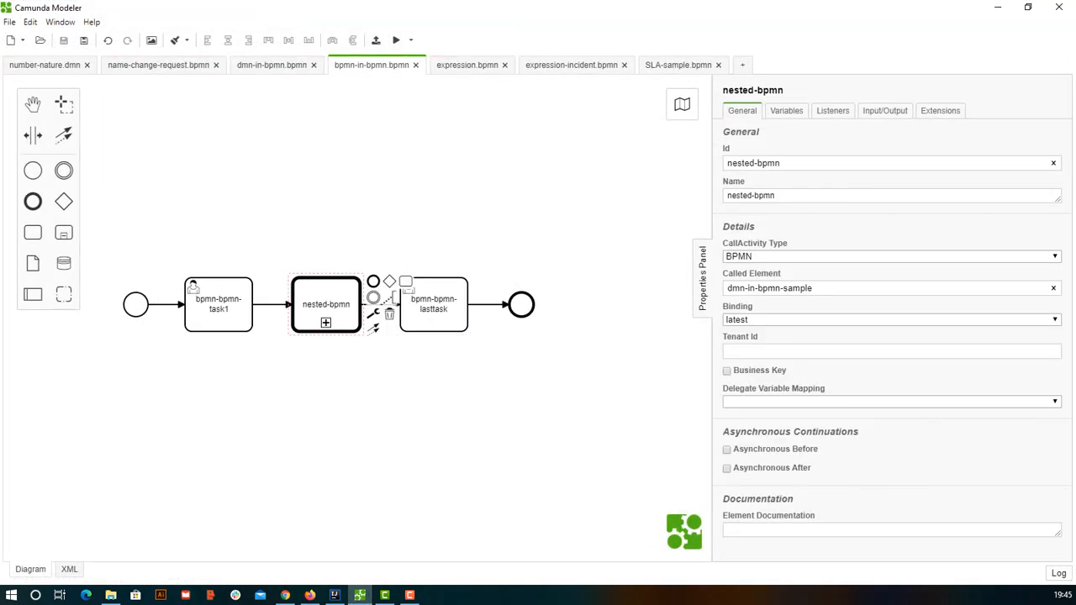
click(434, 304)
click(481, 313)
click(373, 312)
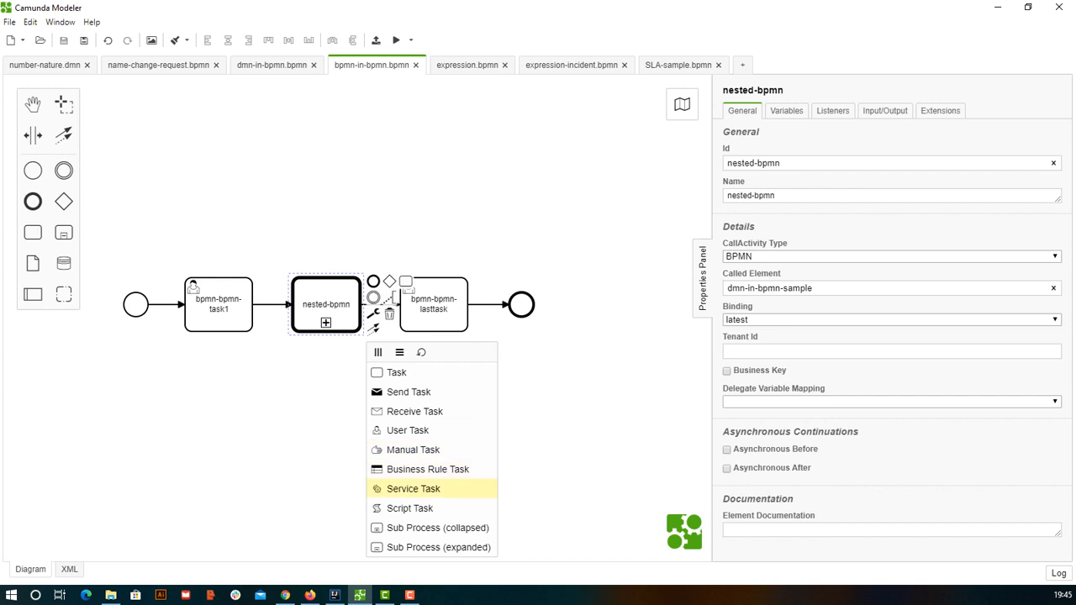